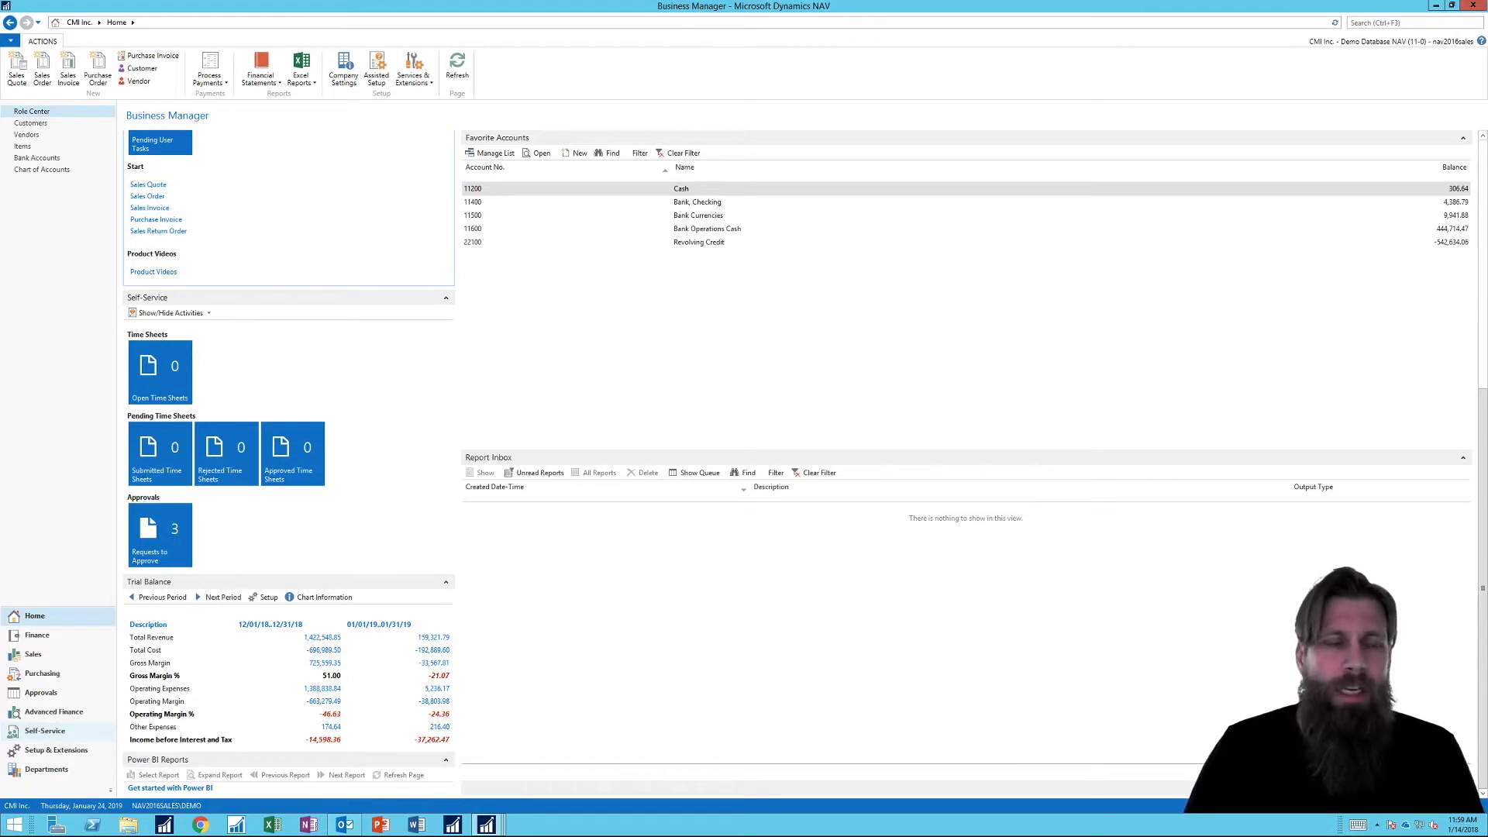
Switch among the open NAV windows and return to the Business Manager role center.
{"action": "left_click", "coordinate": [488, 827]}
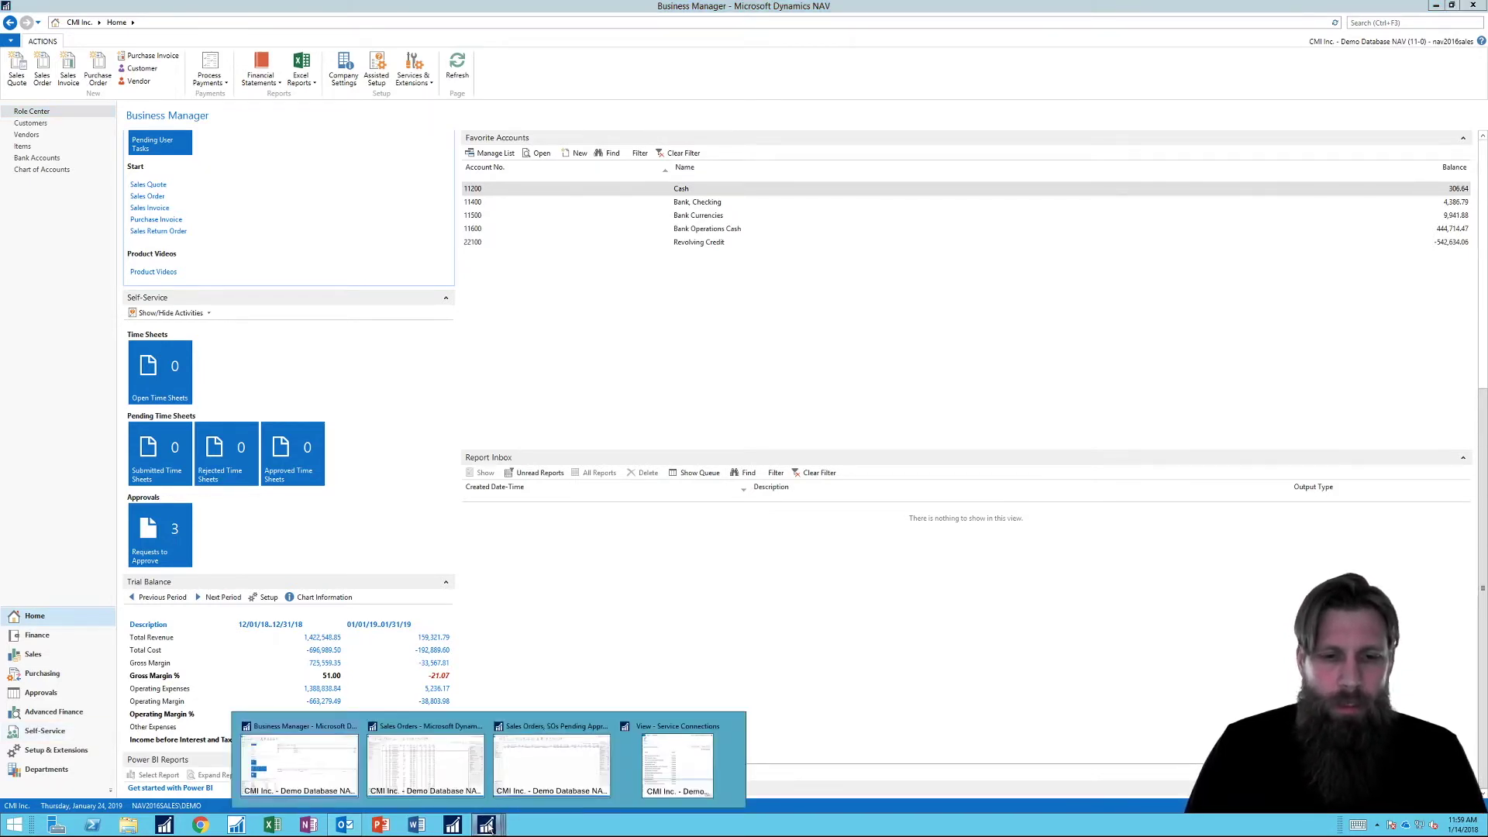
{"action": "left_click", "coordinate": [436, 766]}
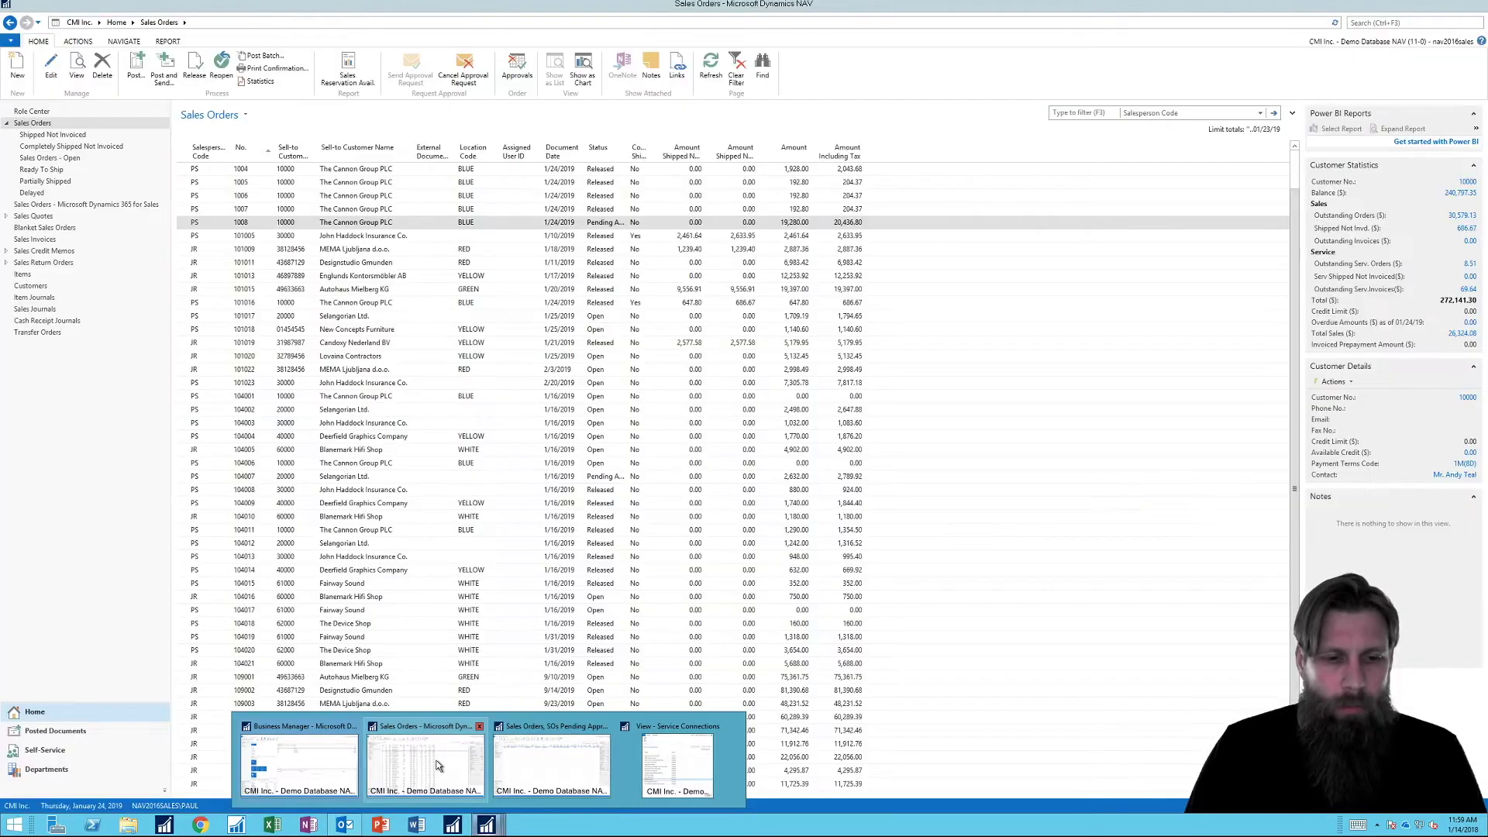
{"action": "left_click", "coordinate": [436, 766]}
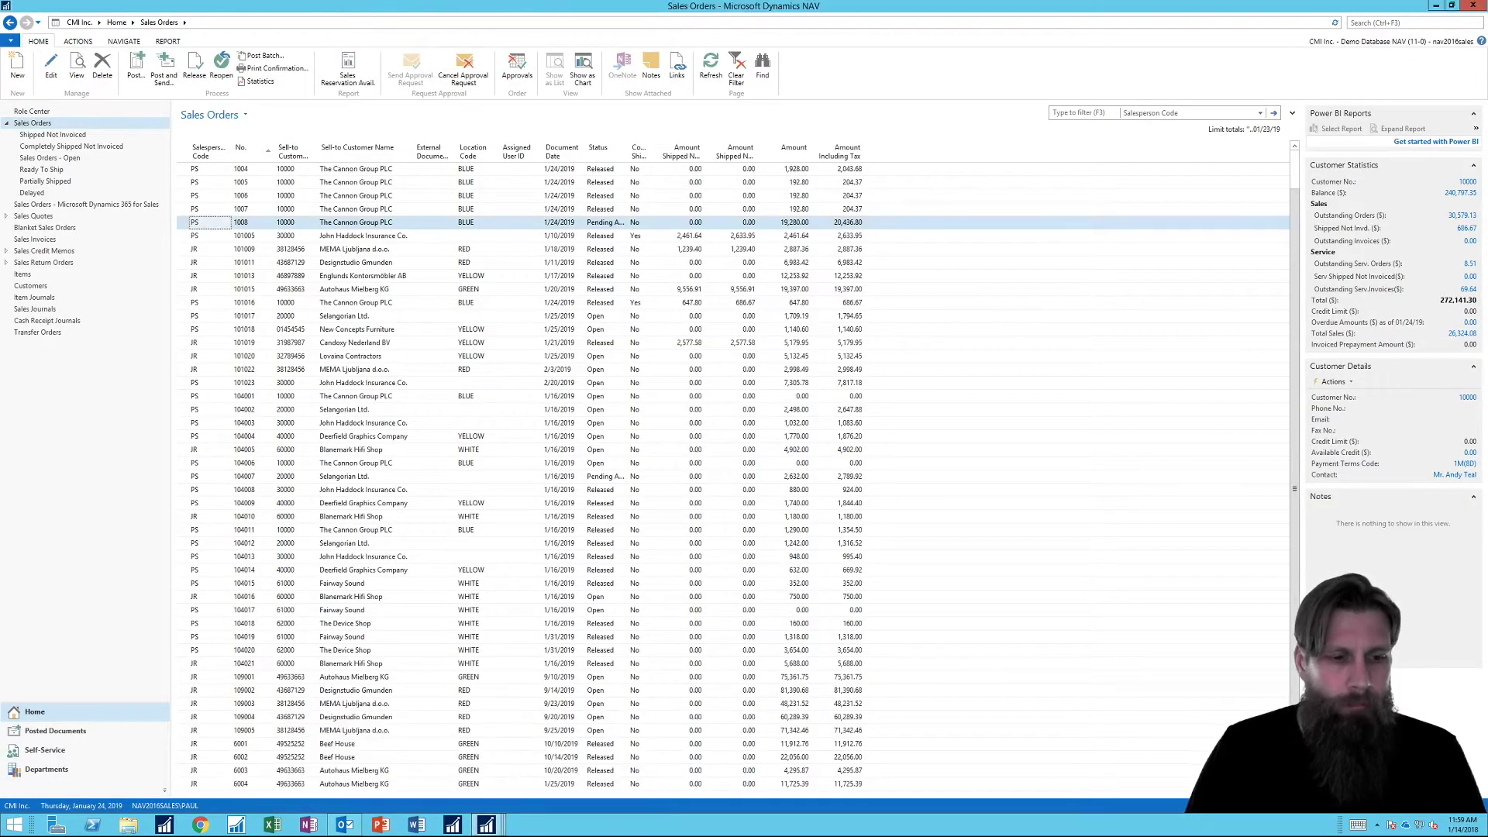
{"action": "left_click", "coordinate": [484, 826]}
{"action": "left_click", "coordinate": [304, 755]}
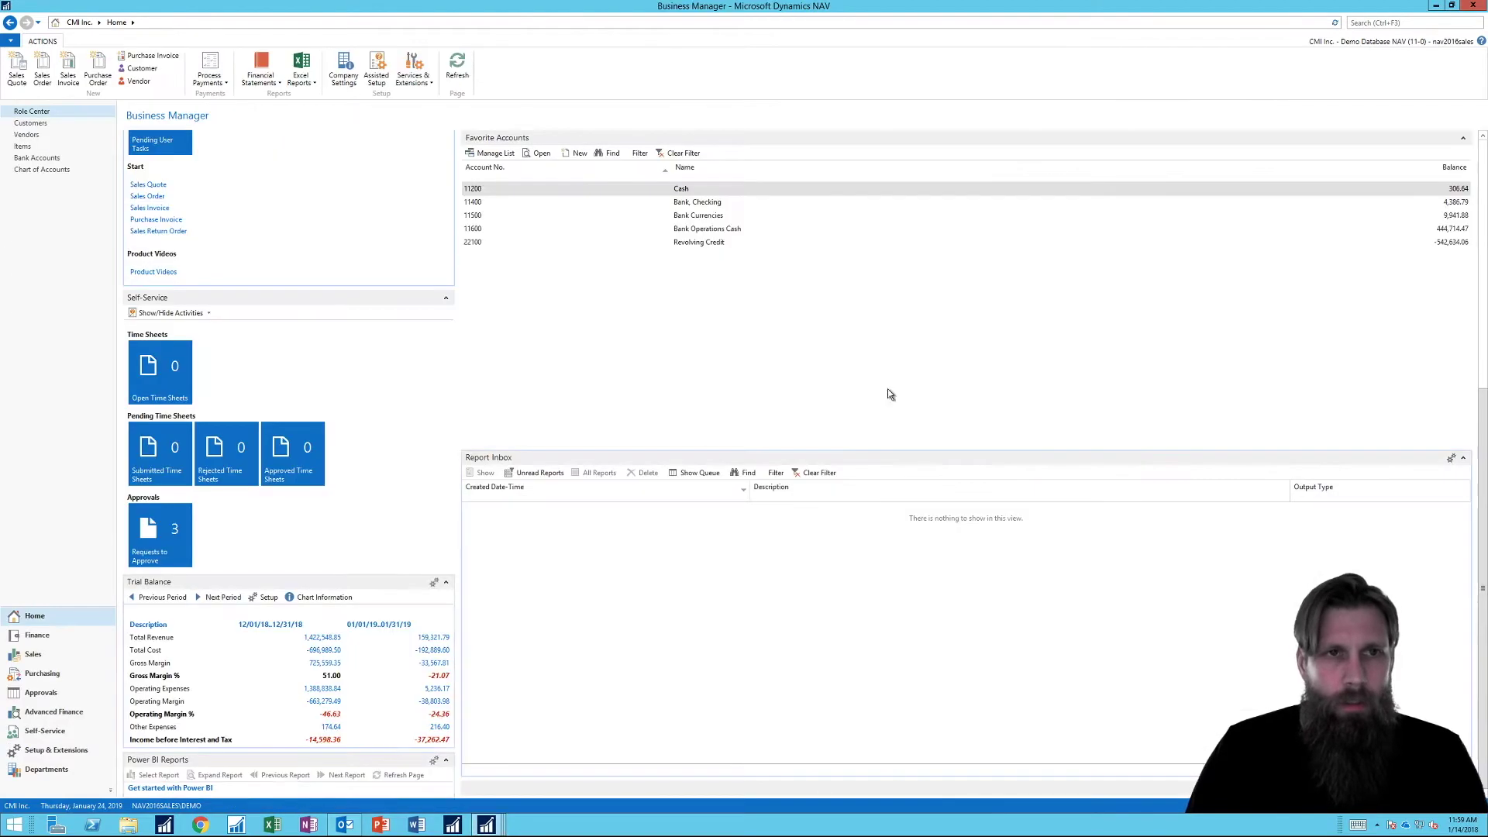
Search 'approval u', open Approval User Setup, and go to its notification setup.
{"action": "left_click", "coordinate": [1355, 24]}
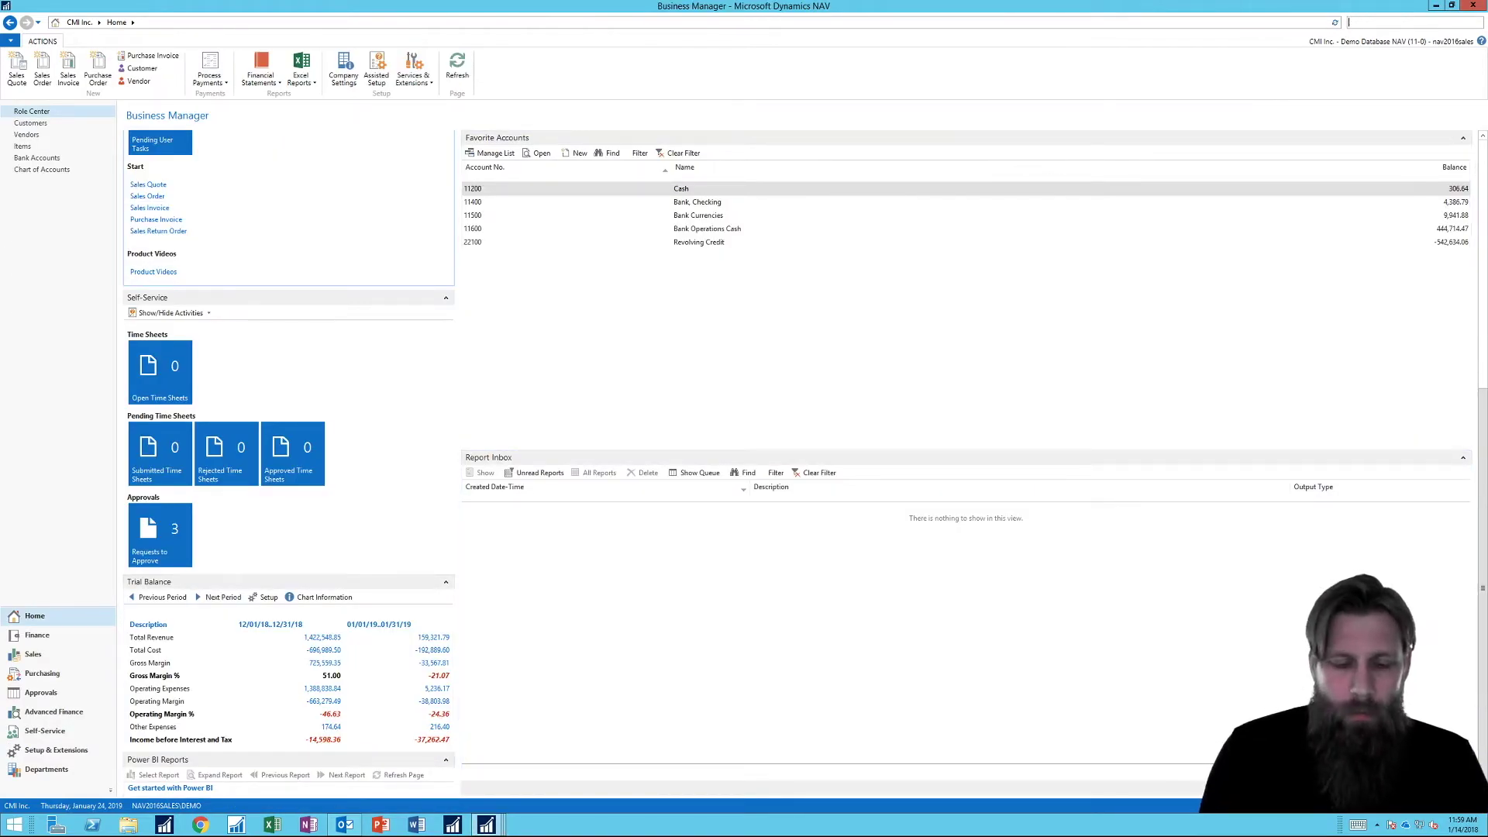
{"action": "type", "text": "approval s"}
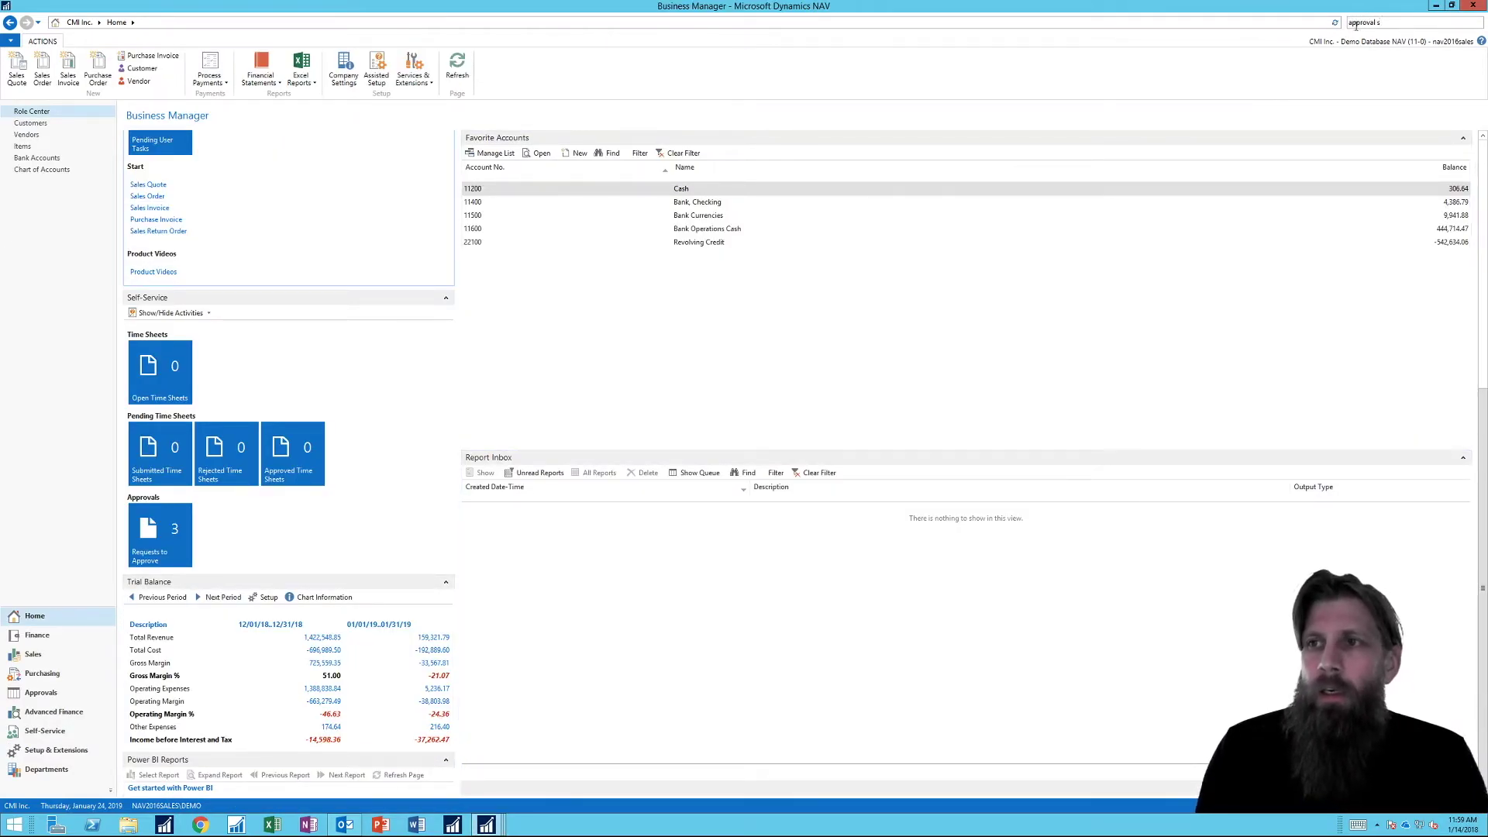
{"action": "key", "text": "BackSpace"}
{"action": "type", "text": "u"}
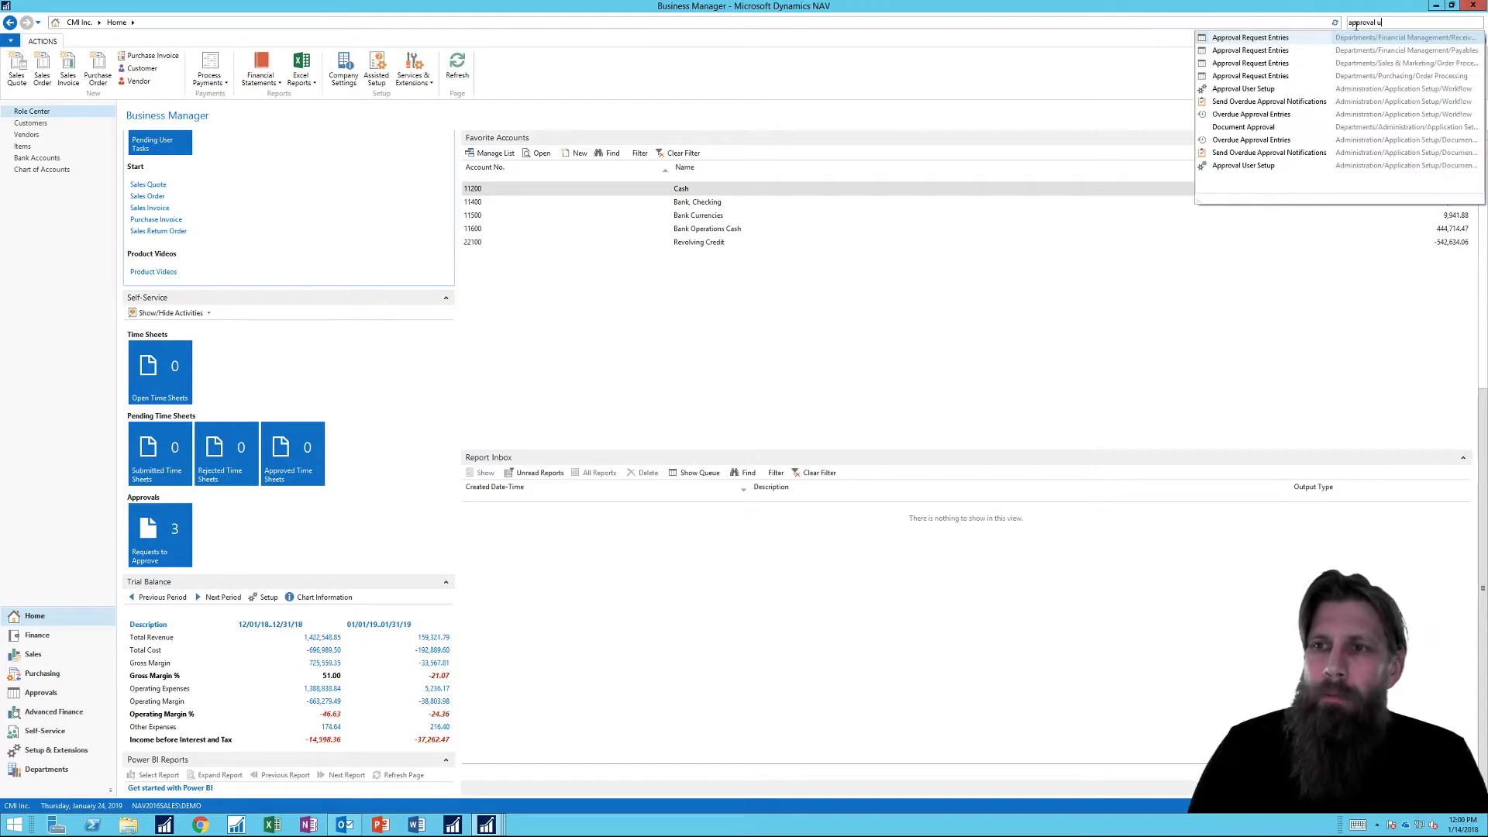
{"action": "left_click", "coordinate": [1243, 165]}
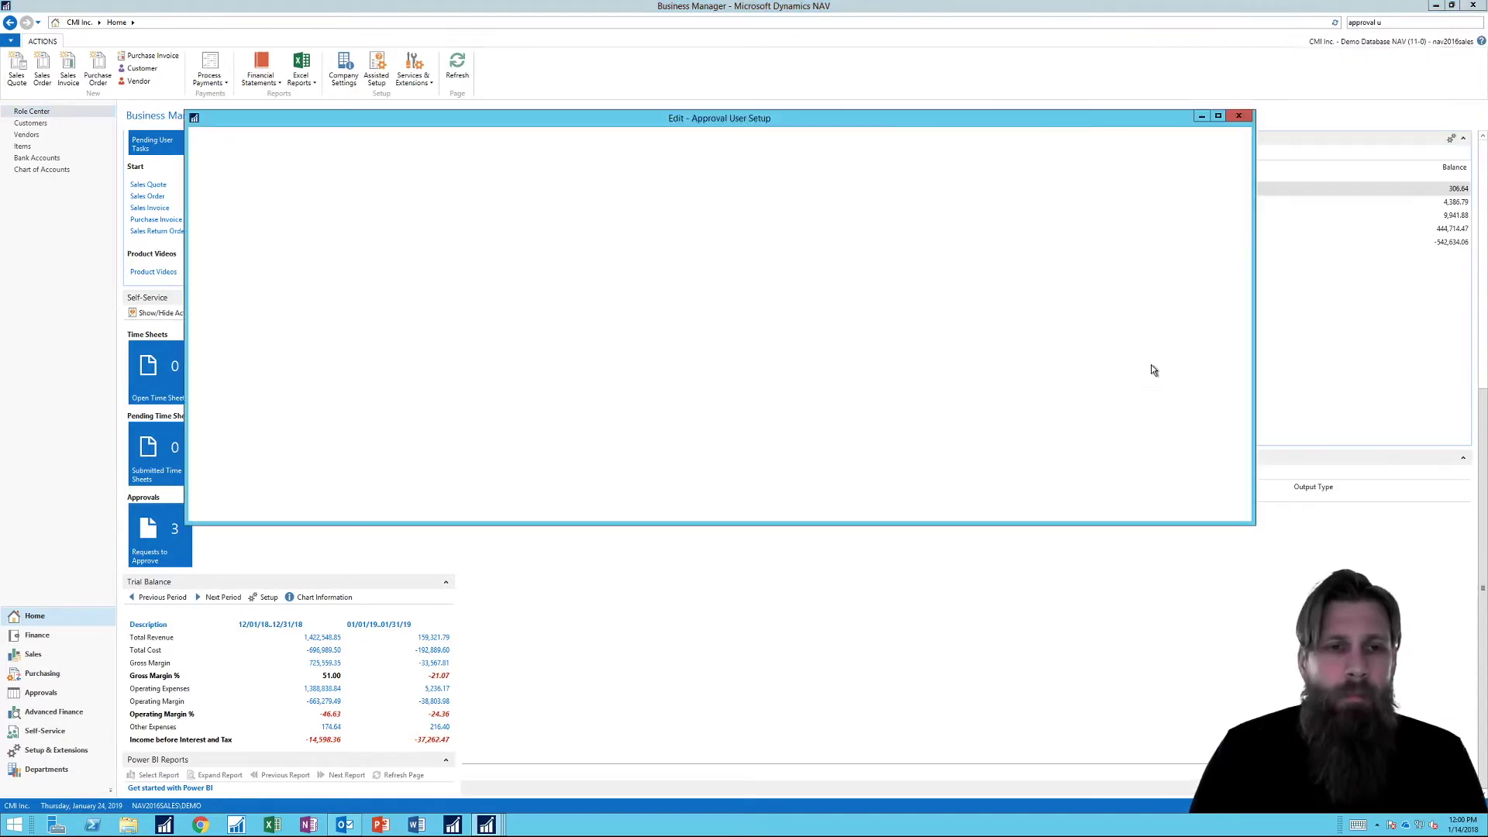
{"action": "left_click_drag", "start_coordinate": [732, 123], "coordinate": [729, 168]}
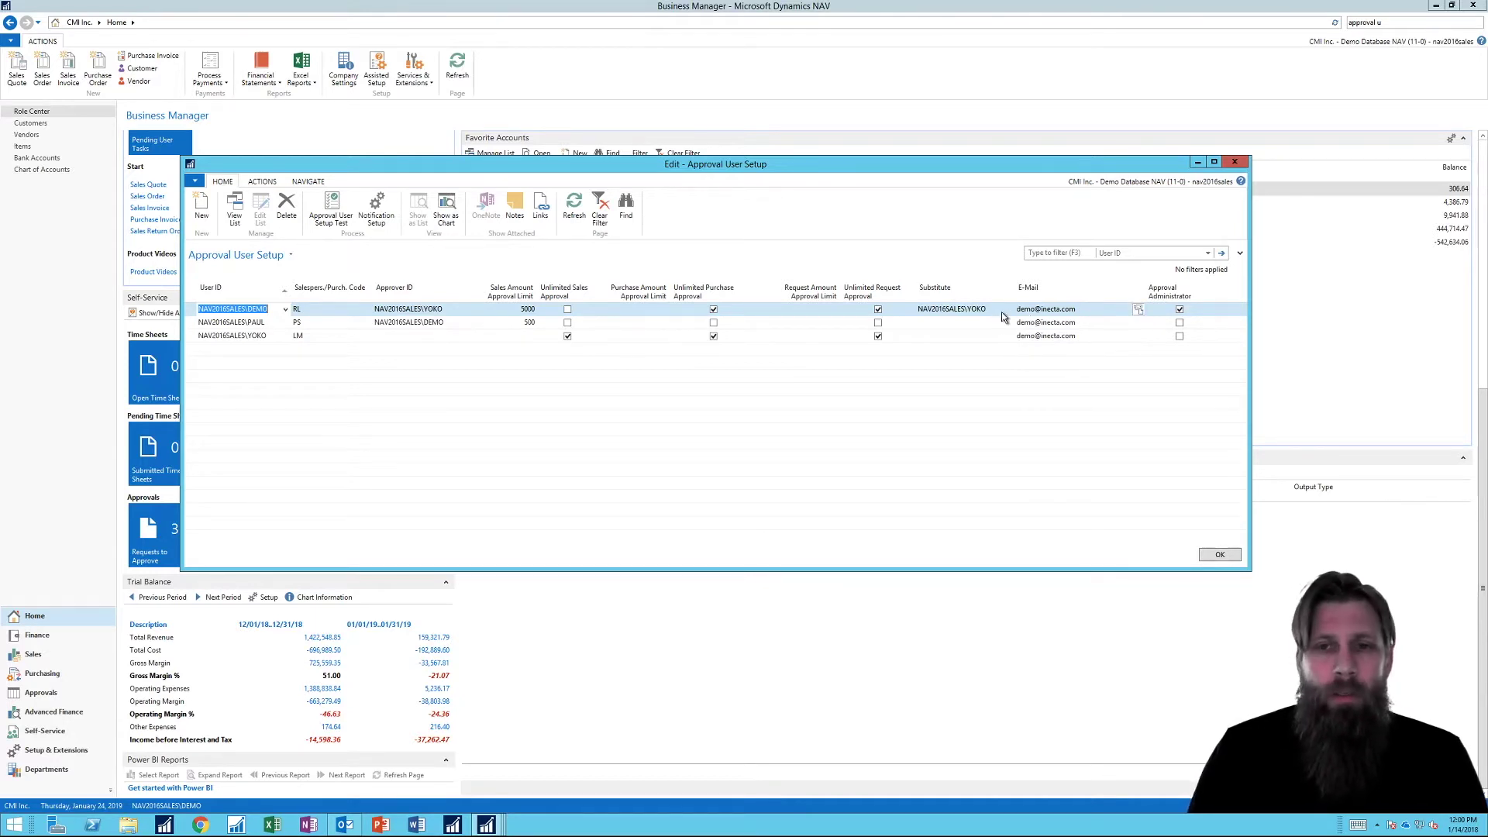
{"action": "left_click", "coordinate": [376, 207]}
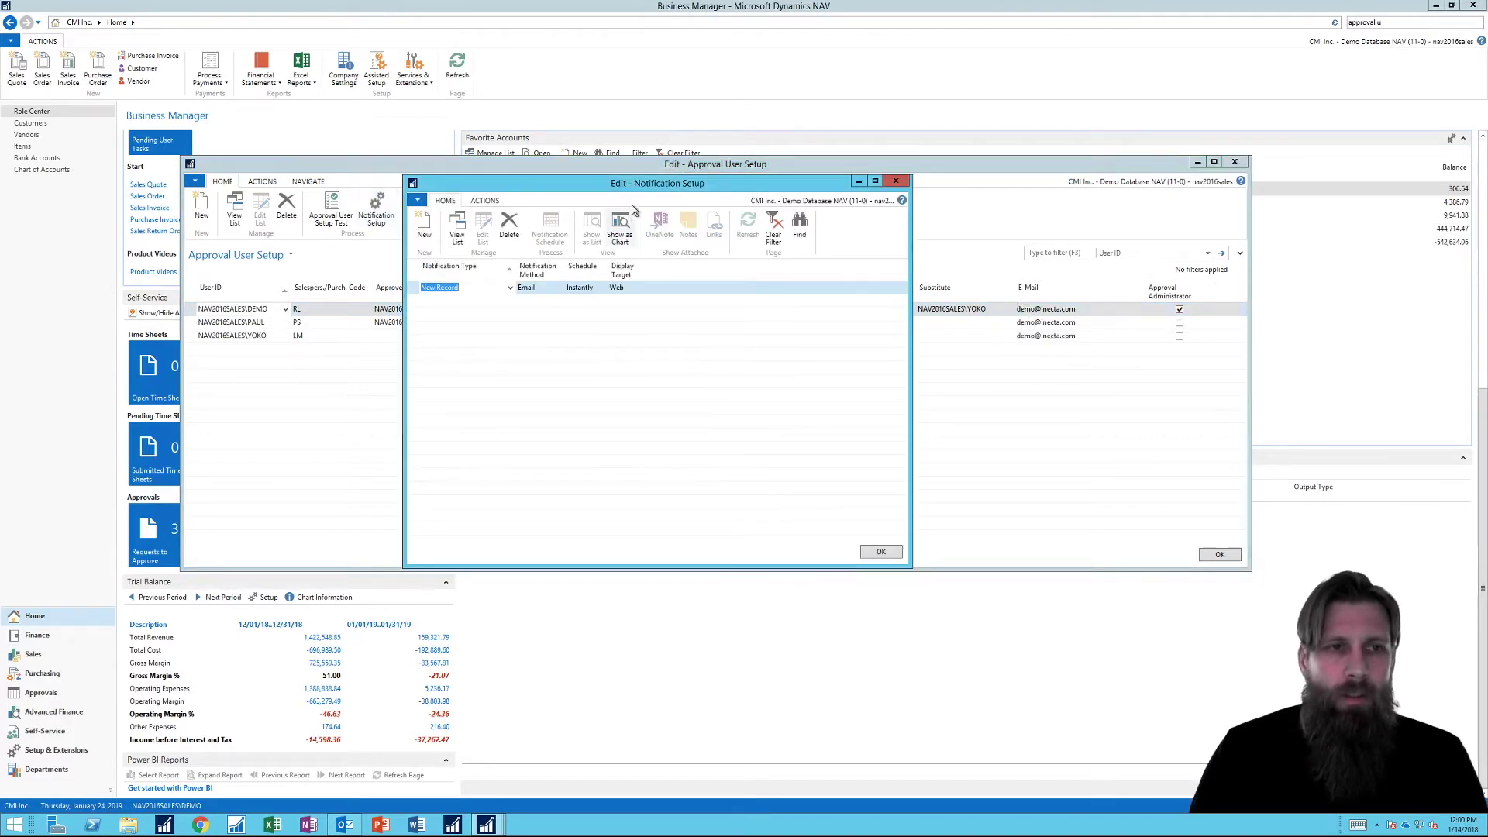
Review the notification dropdowns, keeping type New Record and method Email.
{"action": "left_click_drag", "start_coordinate": [640, 184], "coordinate": [672, 297]}
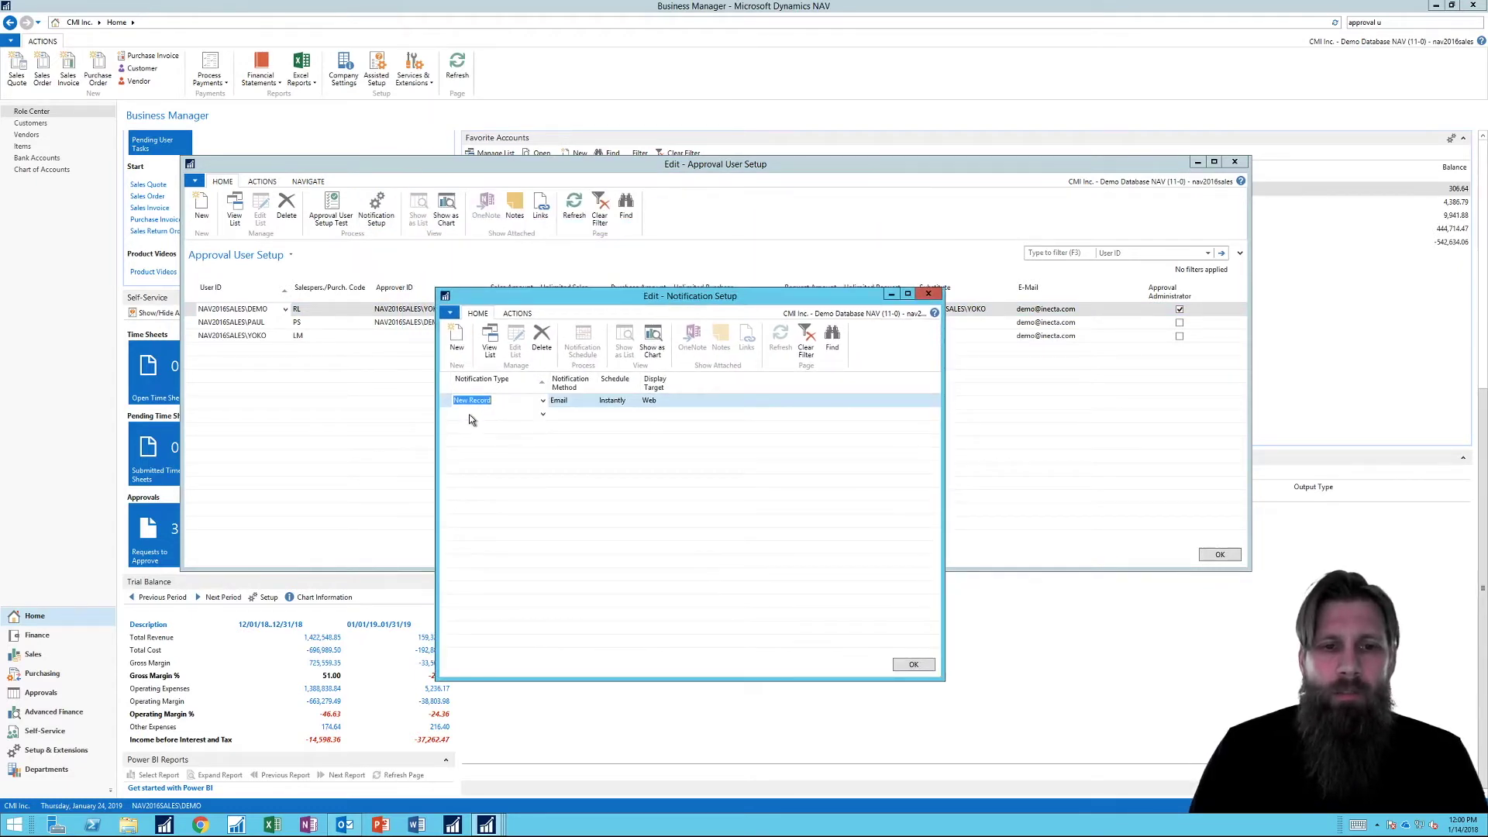
{"action": "left_click", "coordinate": [544, 401]}
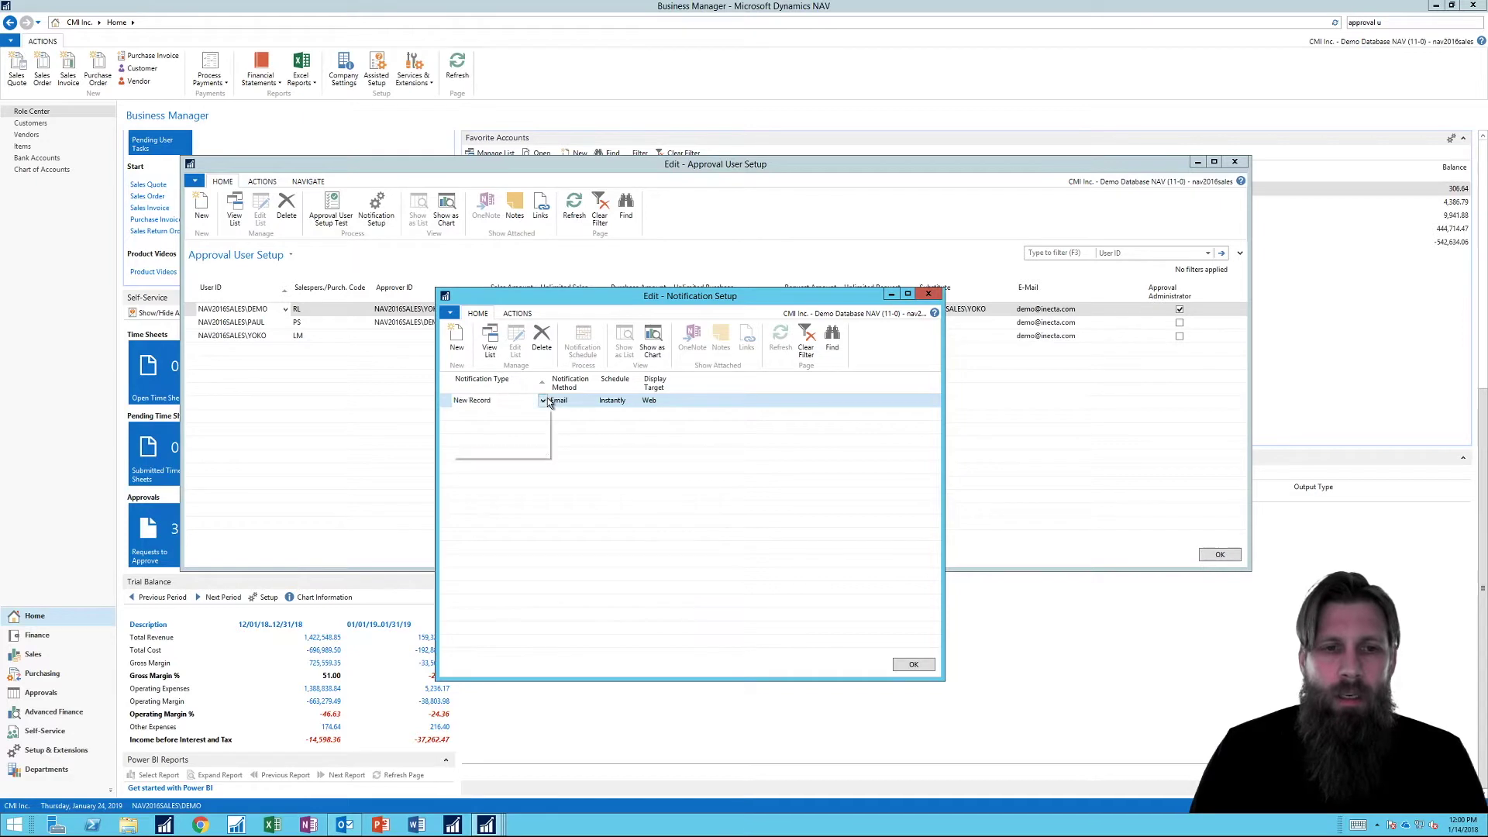
{"action": "left_click", "coordinate": [545, 402]}
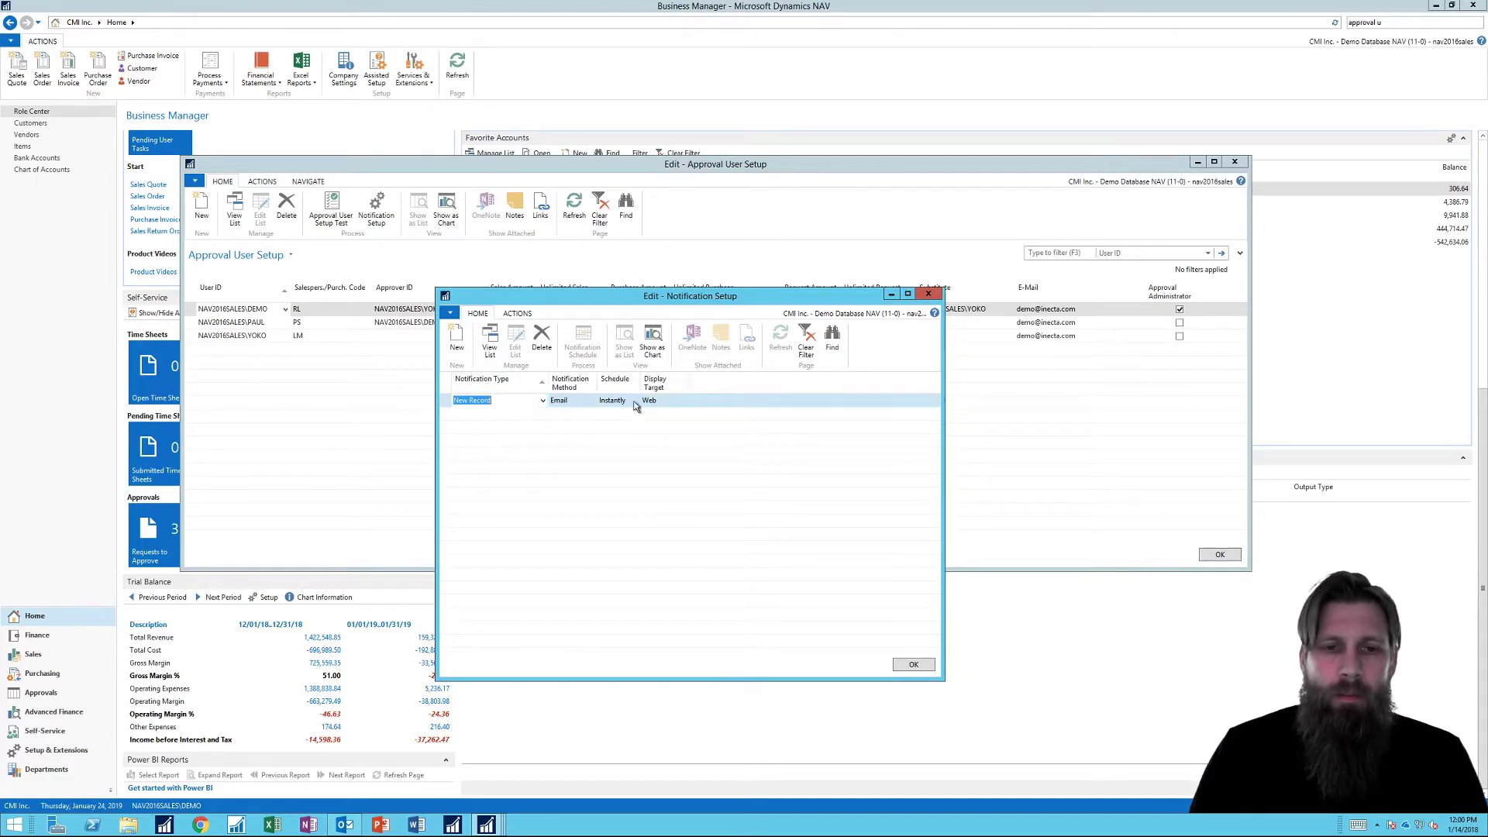
{"action": "left_click", "coordinate": [545, 402]}
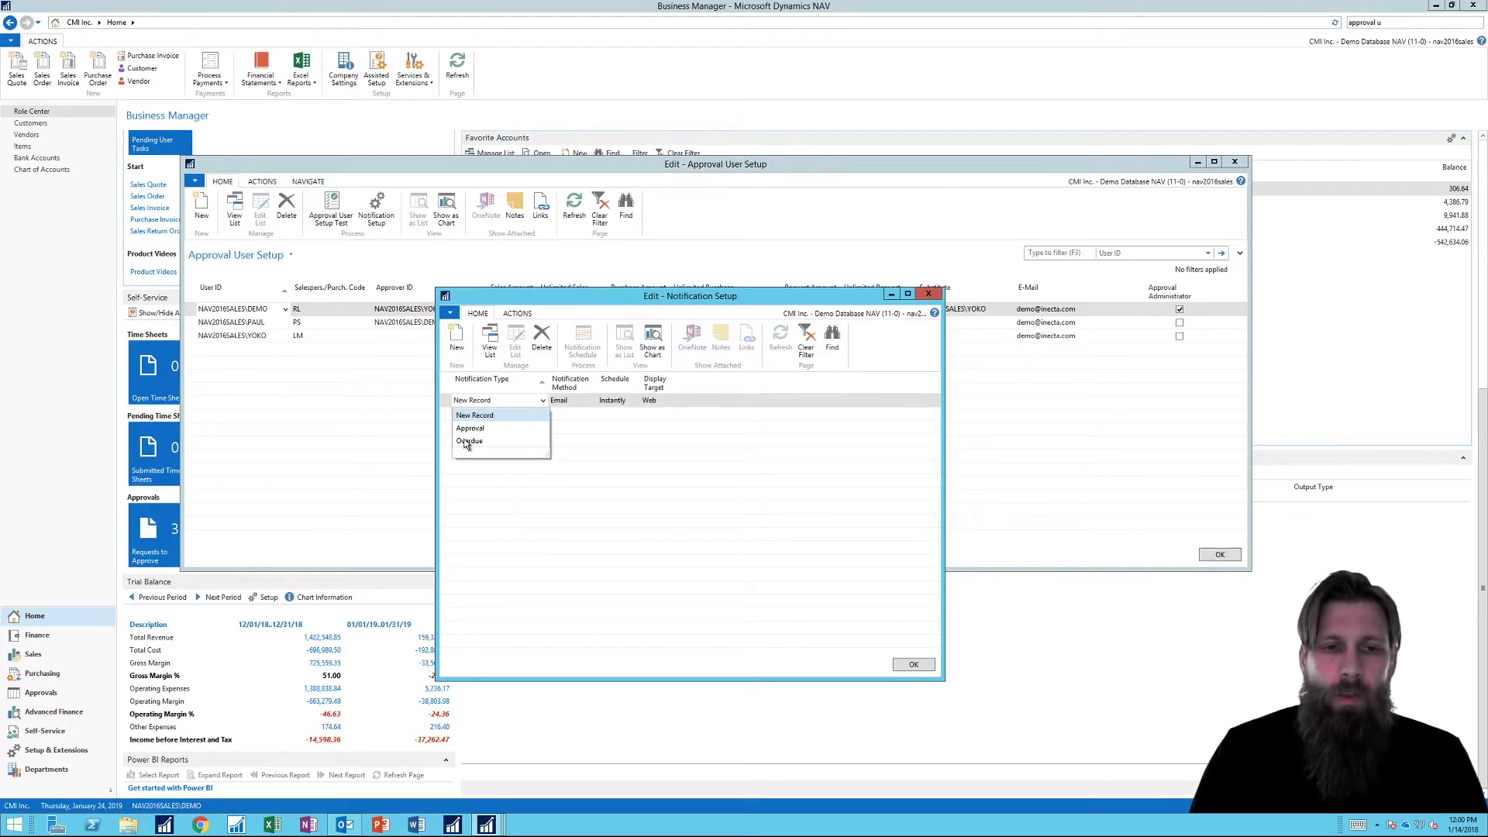
{"action": "left_click", "coordinate": [543, 401]}
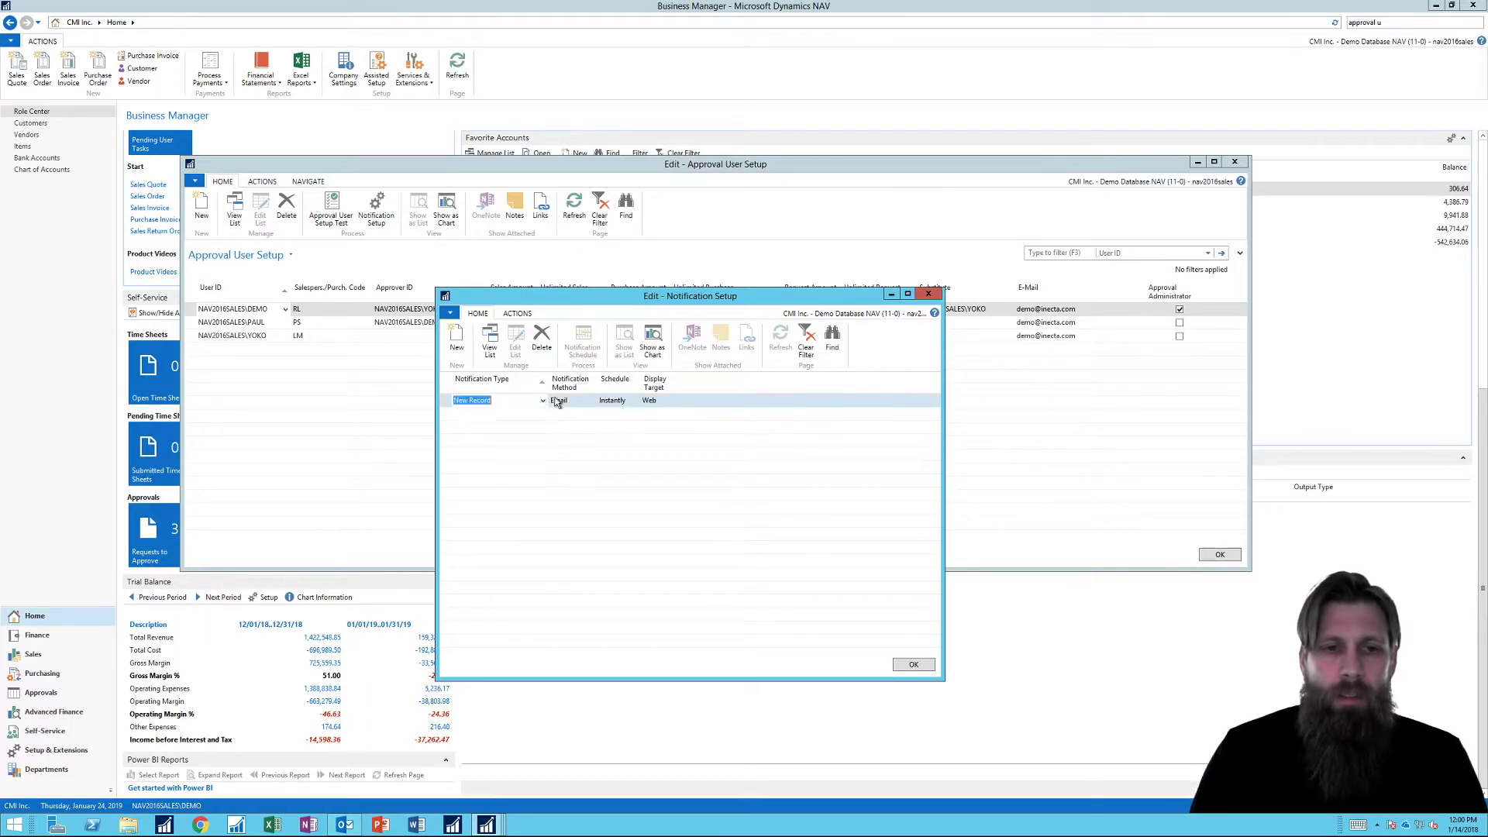
{"action": "left_click", "coordinate": [582, 400]}
{"action": "left_click", "coordinate": [593, 402]}
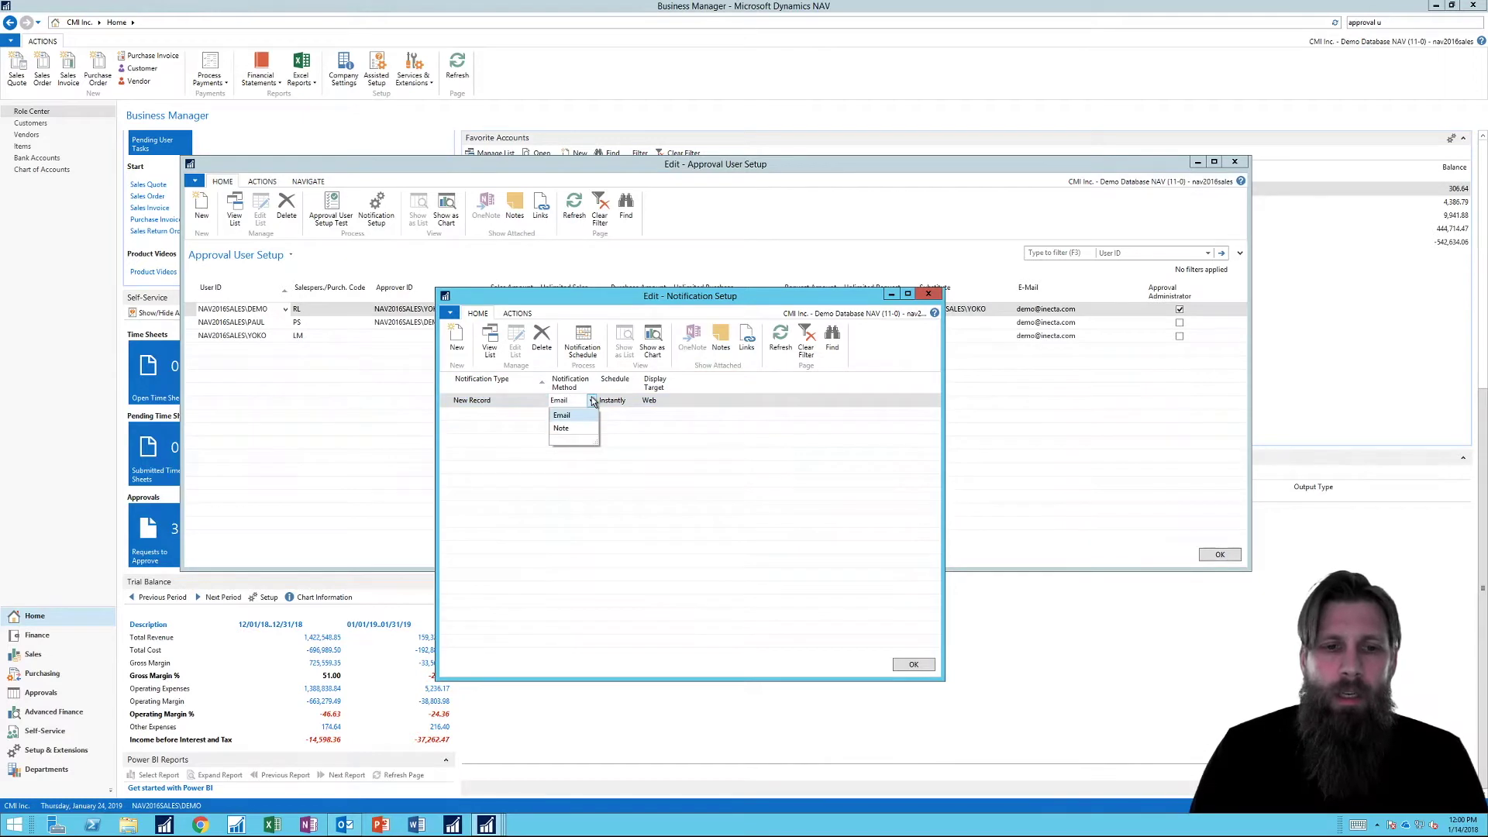
{"action": "left_click_drag", "start_coordinate": [596, 442], "coordinate": [574, 447]}
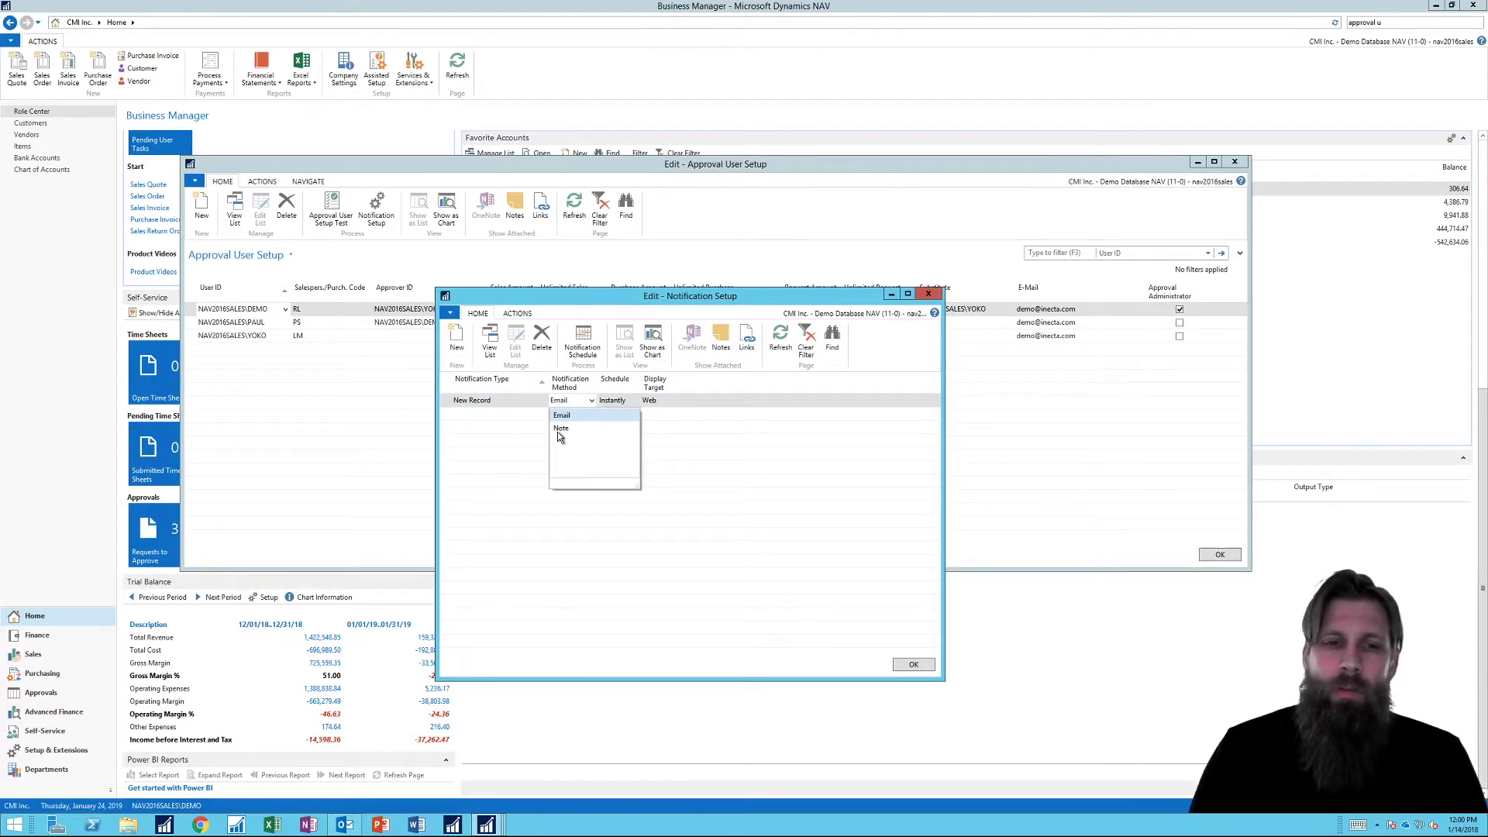
{"action": "left_click", "coordinate": [591, 399]}
{"action": "left_click", "coordinate": [591, 399]}
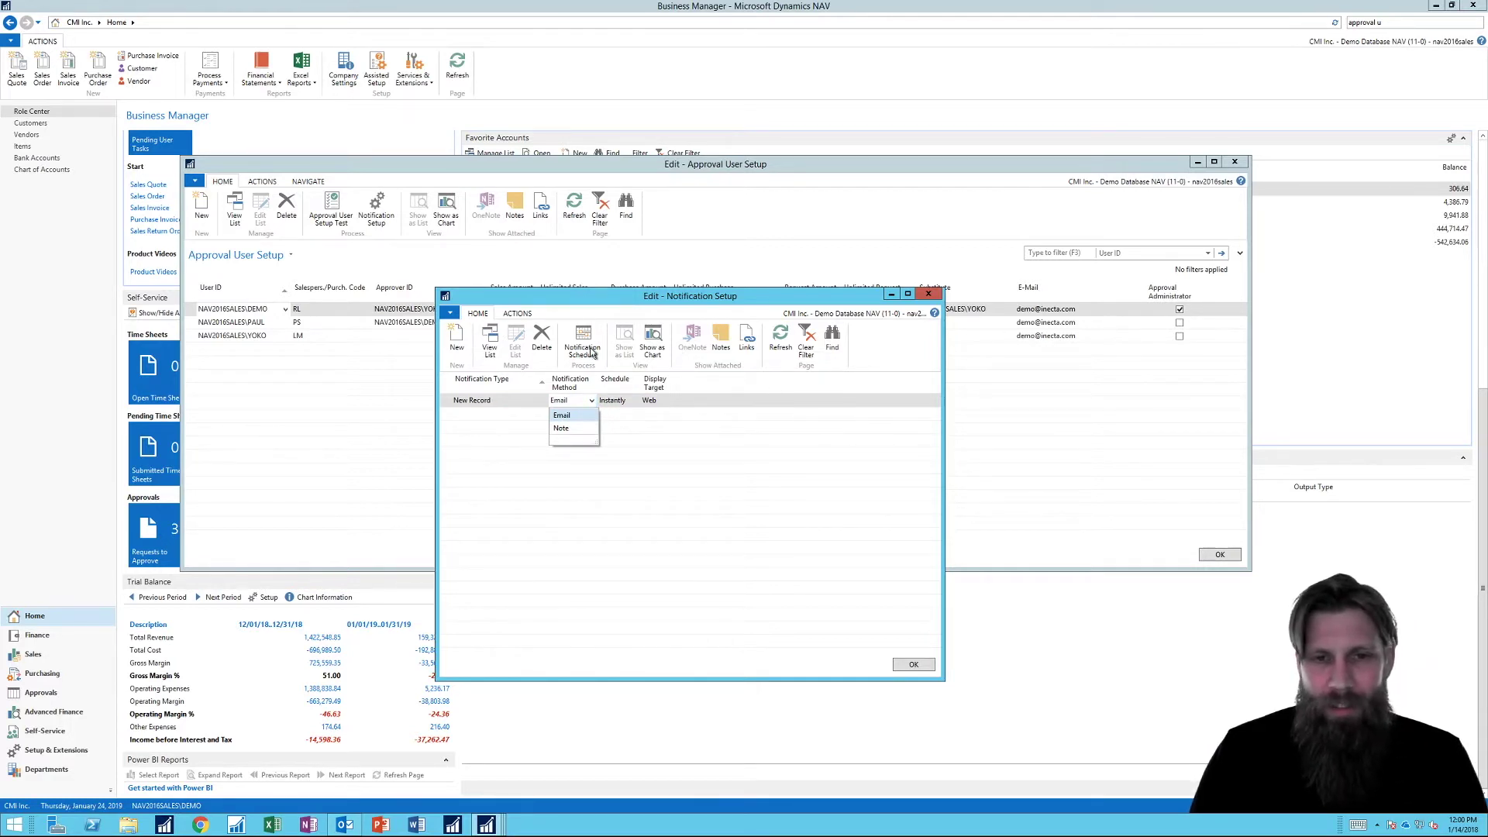
{"action": "left_click", "coordinate": [612, 402]}
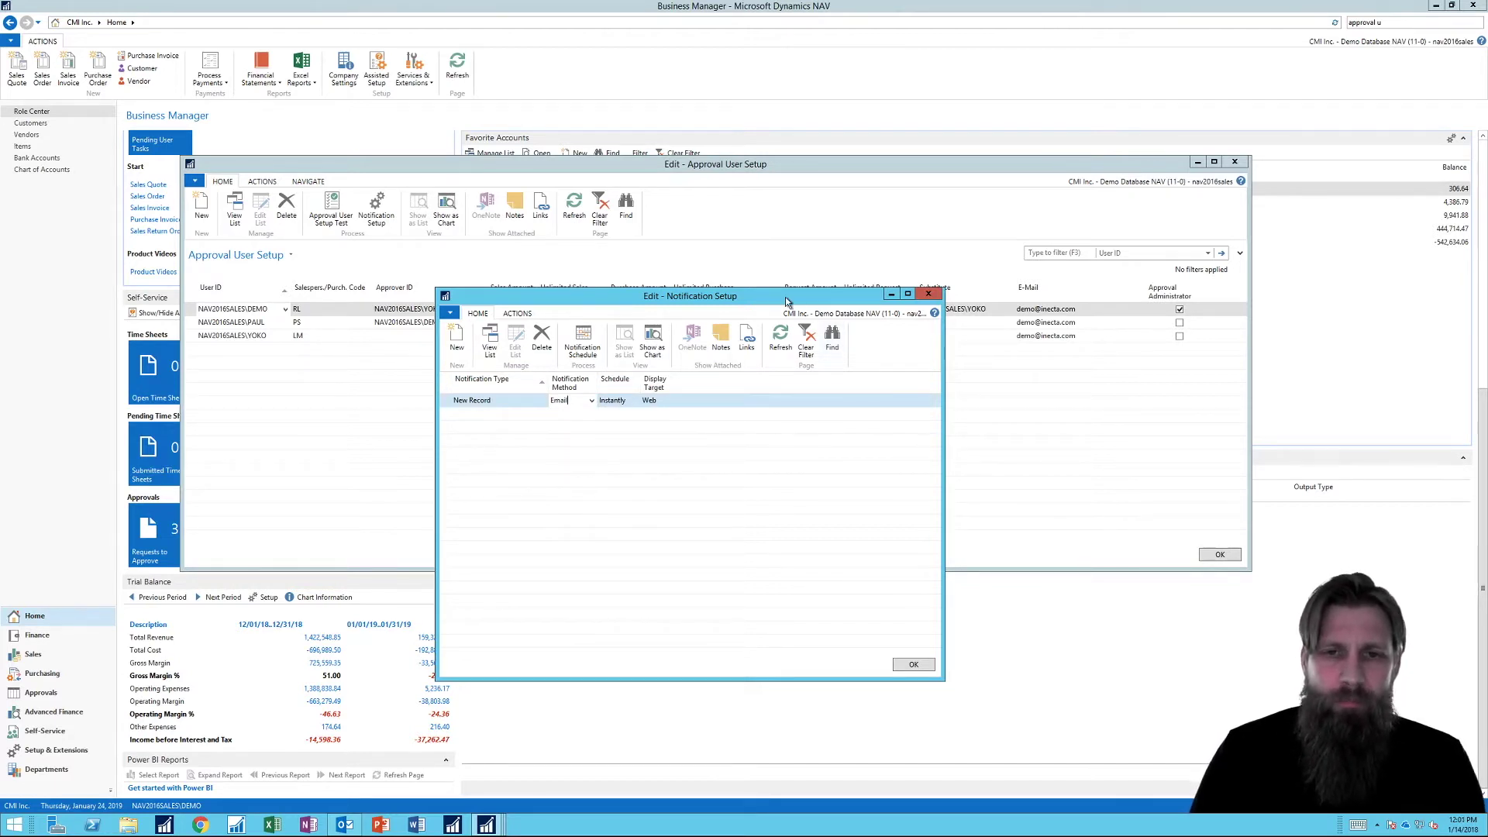
{"action": "left_click_drag", "start_coordinate": [785, 301], "coordinate": [804, 261]}
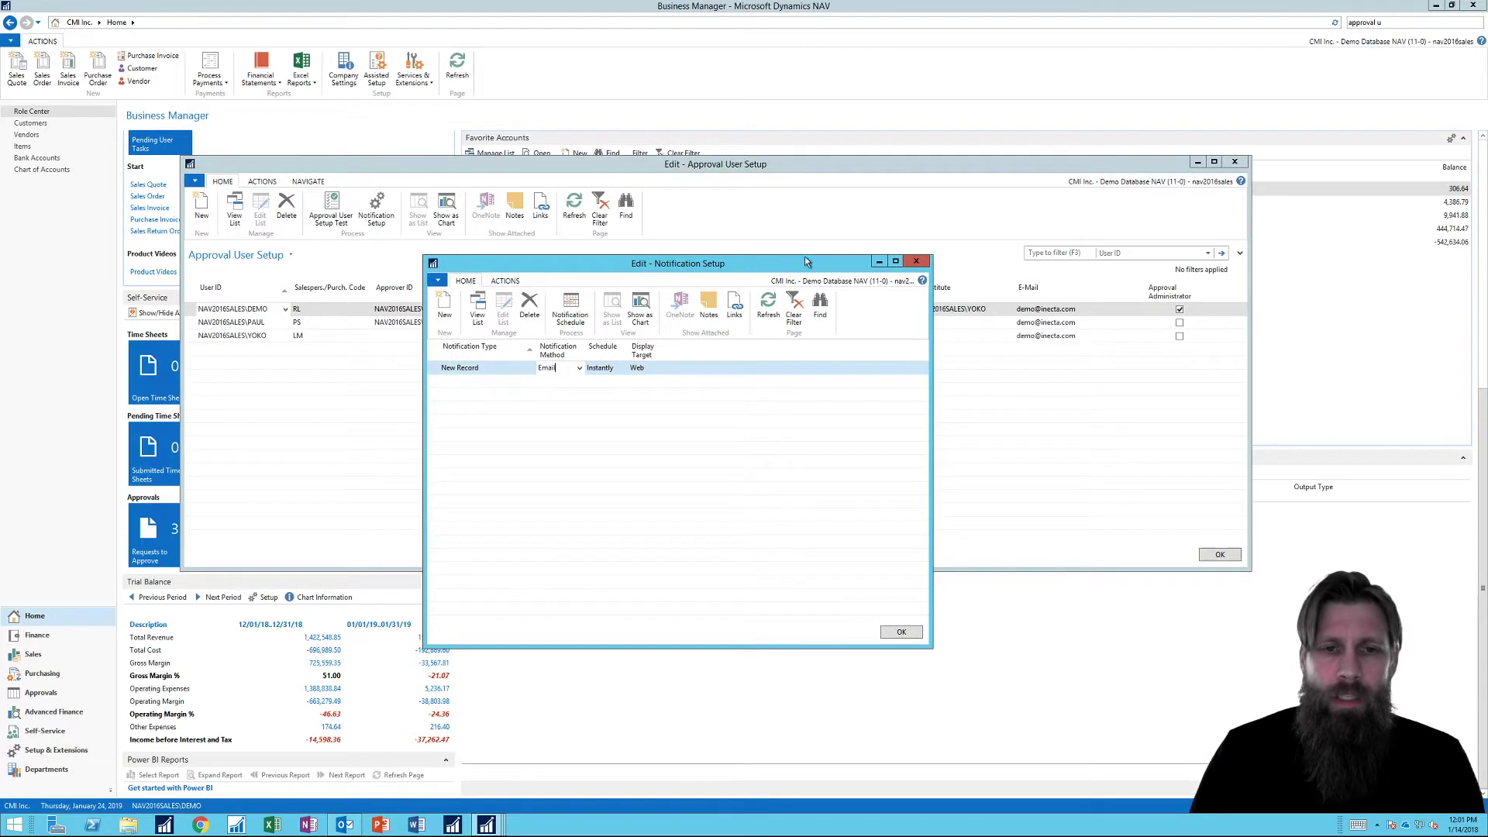
Close Notification Setup and Approval User Setup, then select SMTP Mail Setup in Service Connections.
{"action": "left_click", "coordinate": [917, 262]}
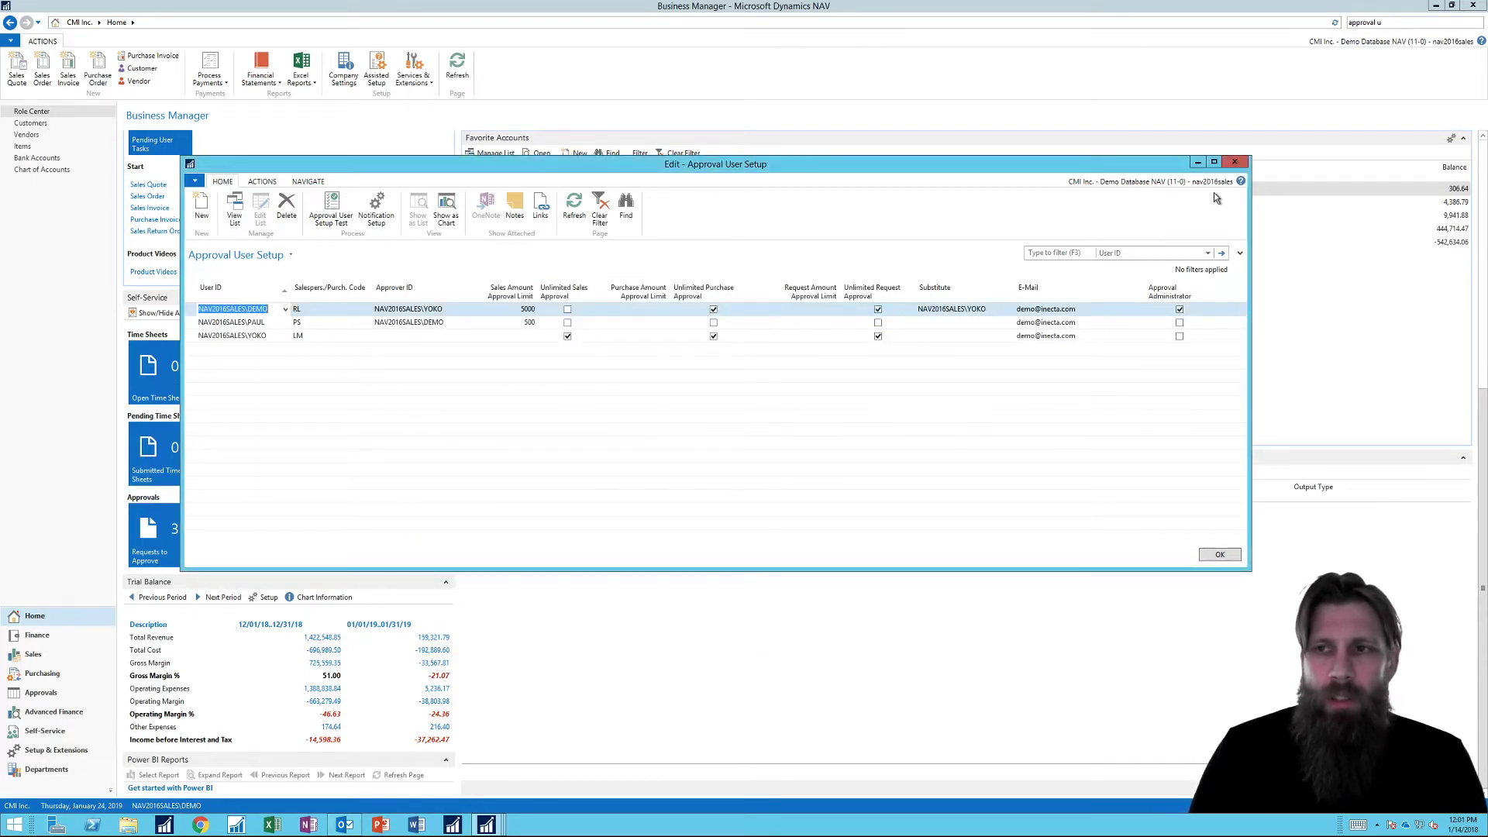
{"action": "left_click", "coordinate": [1235, 164]}
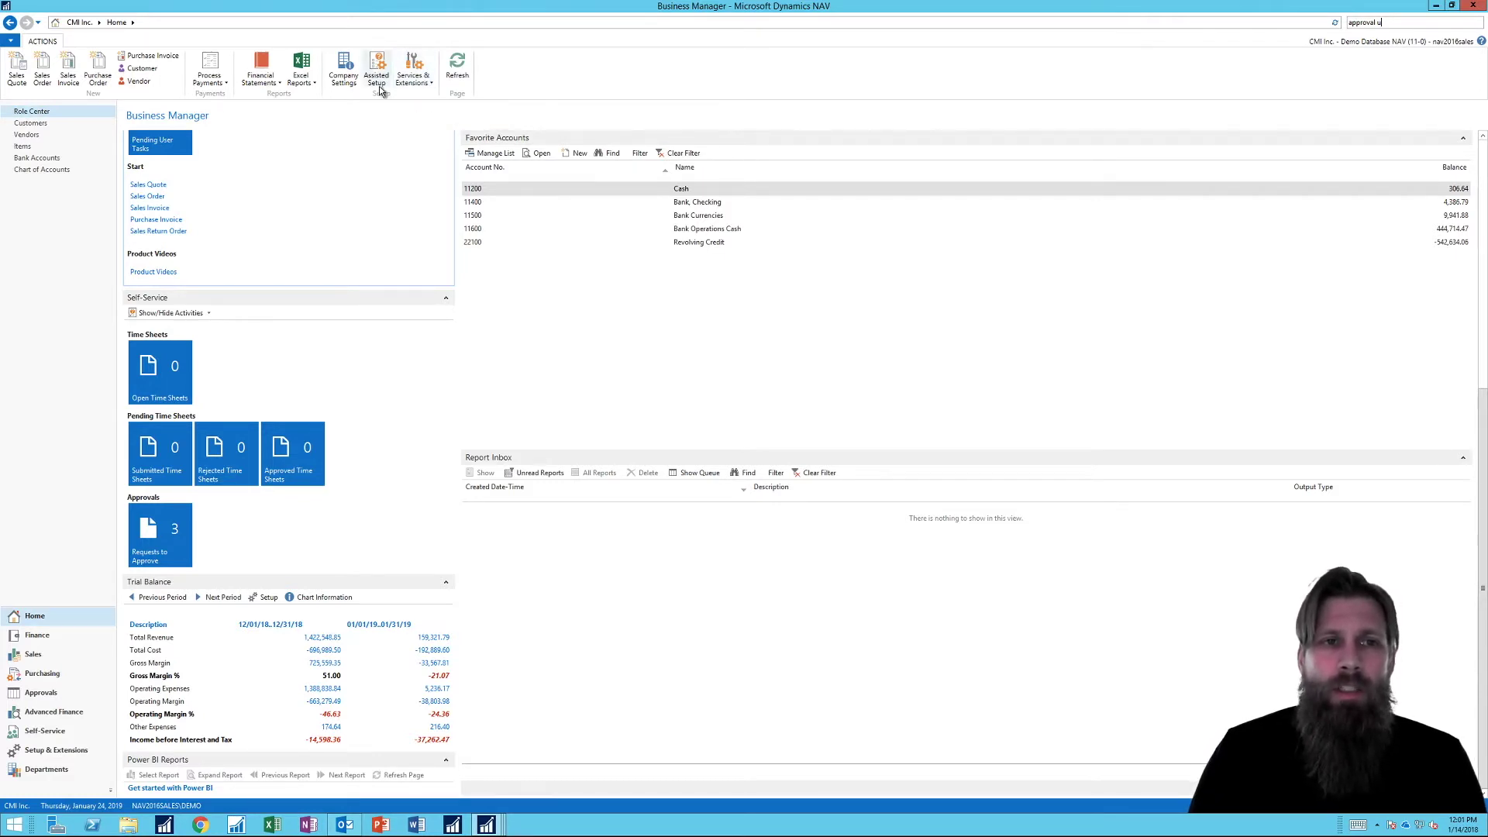
{"action": "left_click", "coordinate": [414, 71]}
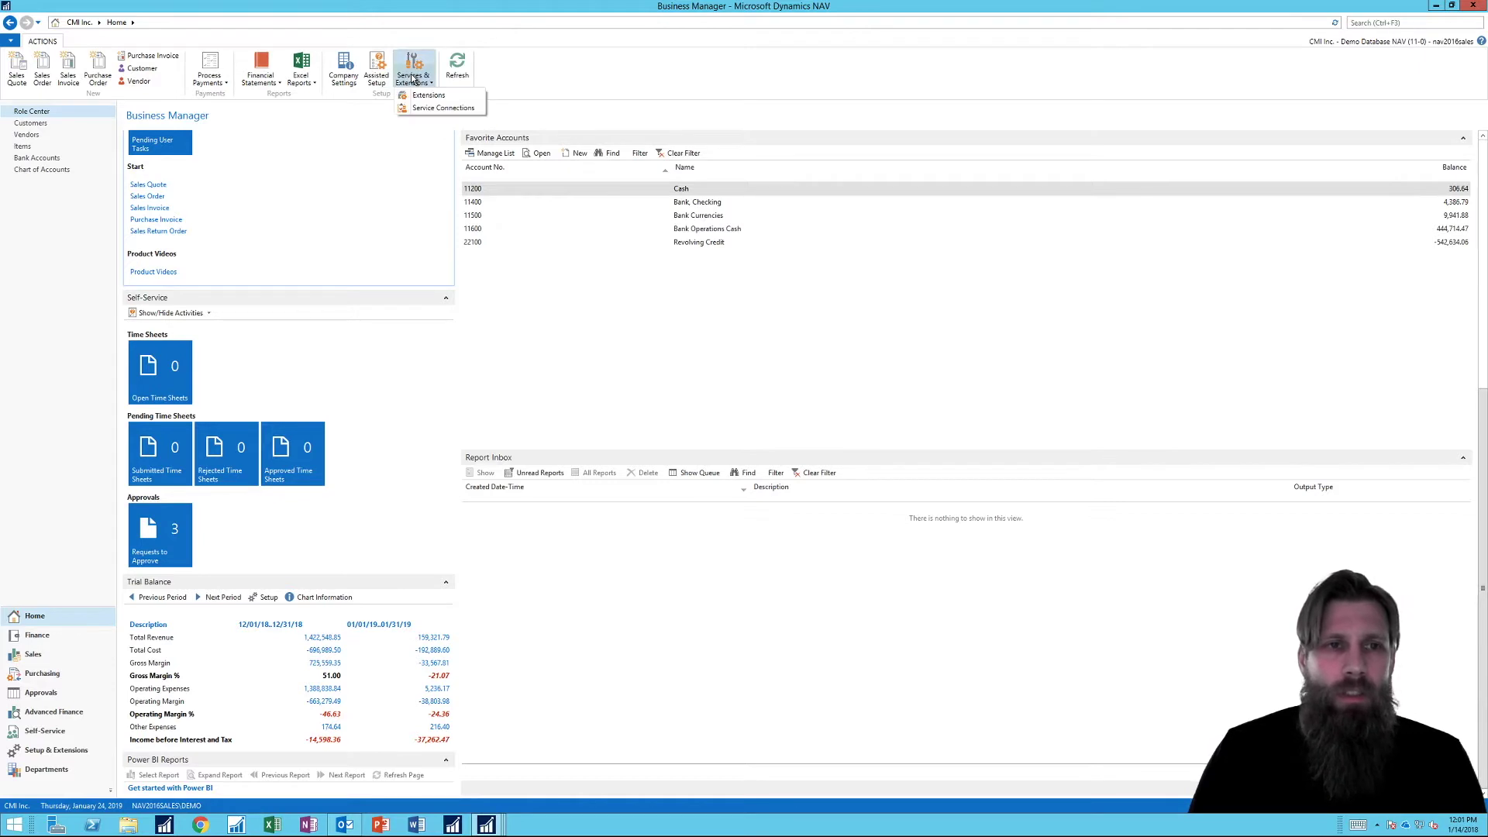
{"action": "left_click", "coordinate": [453, 109]}
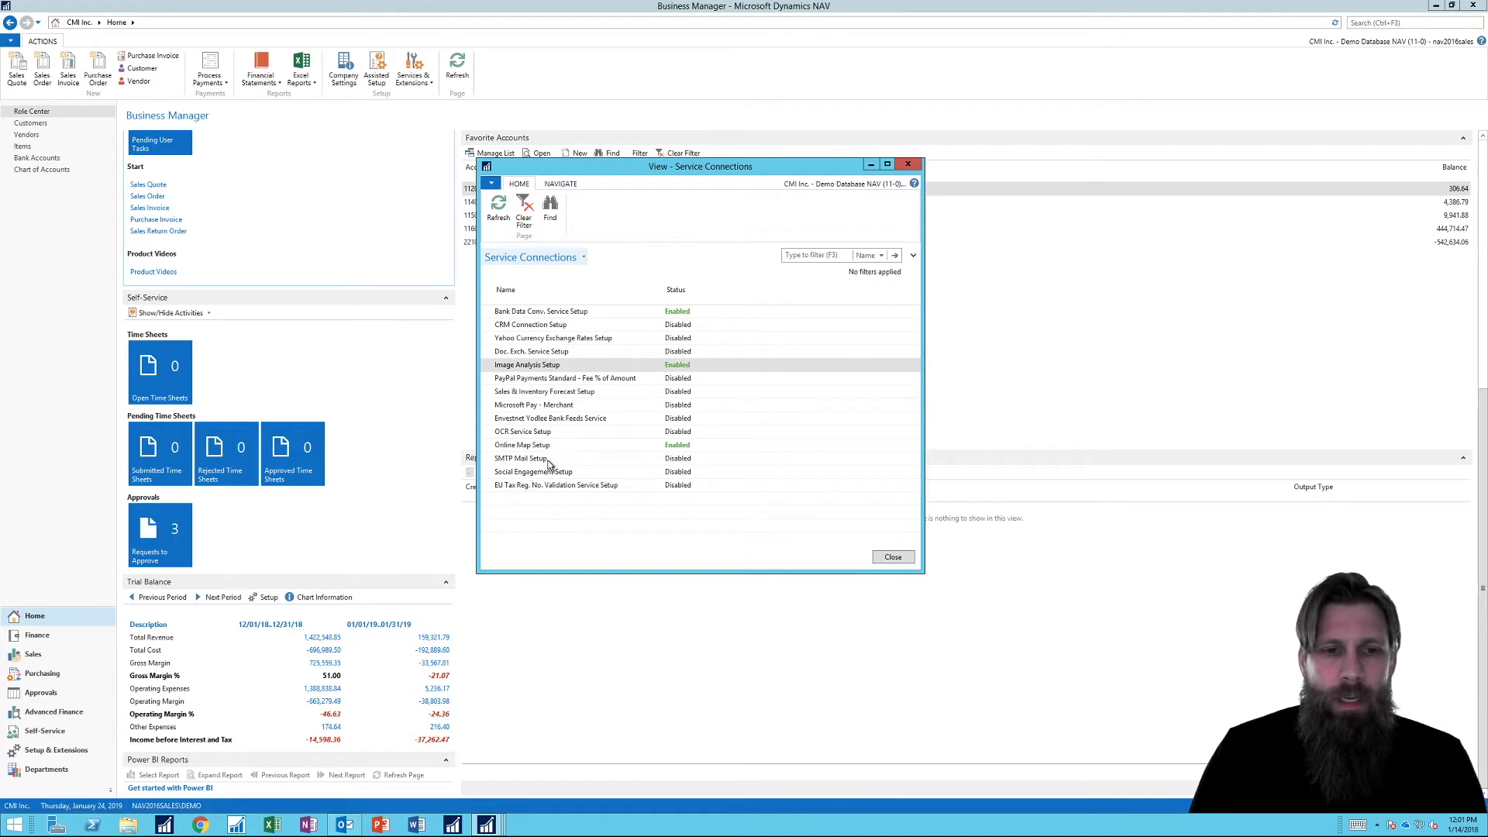
{"action": "left_click", "coordinate": [548, 459]}
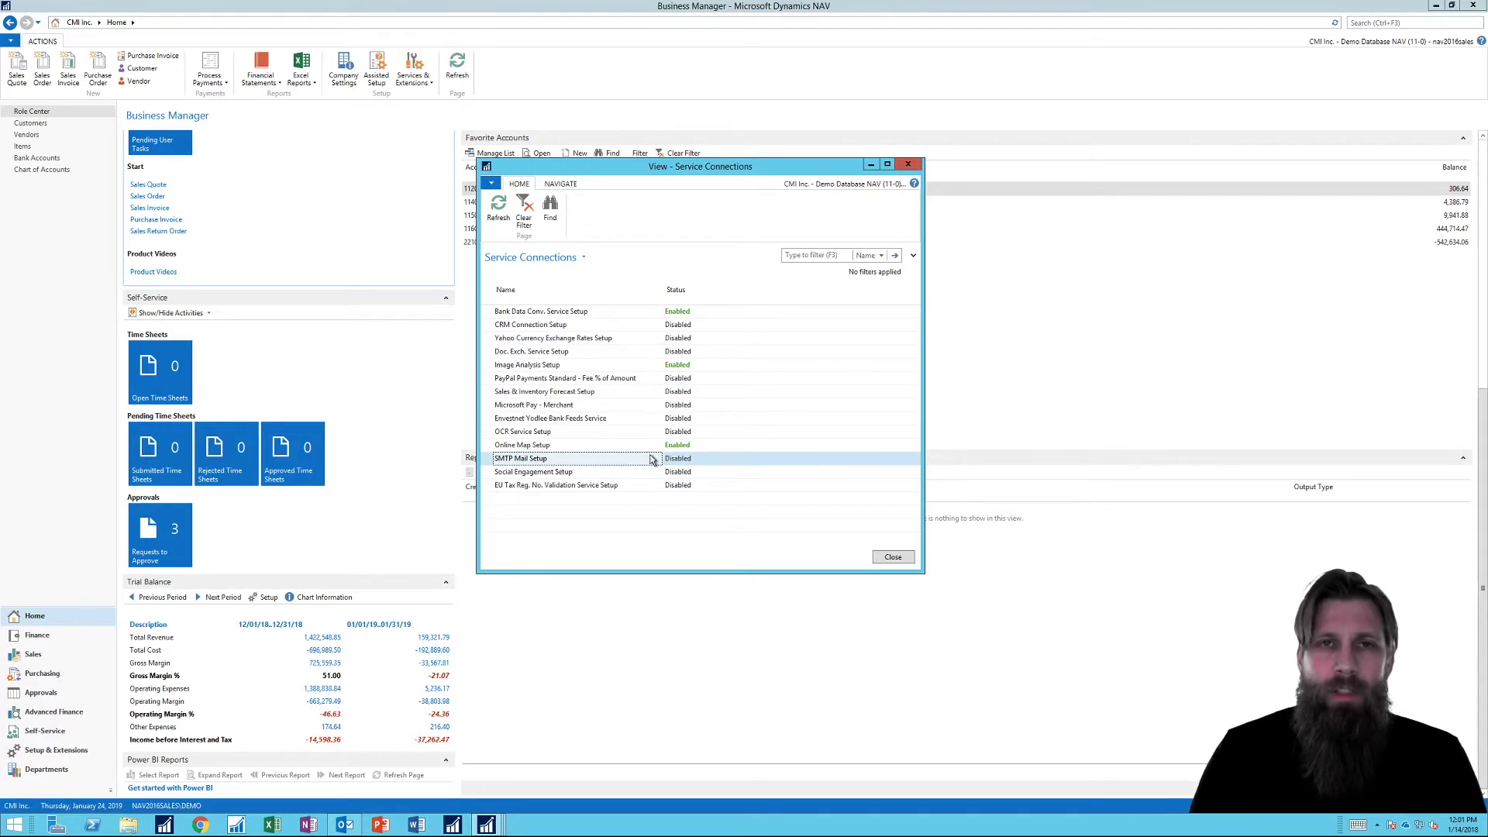
{"action": "left_click", "coordinate": [560, 184]}
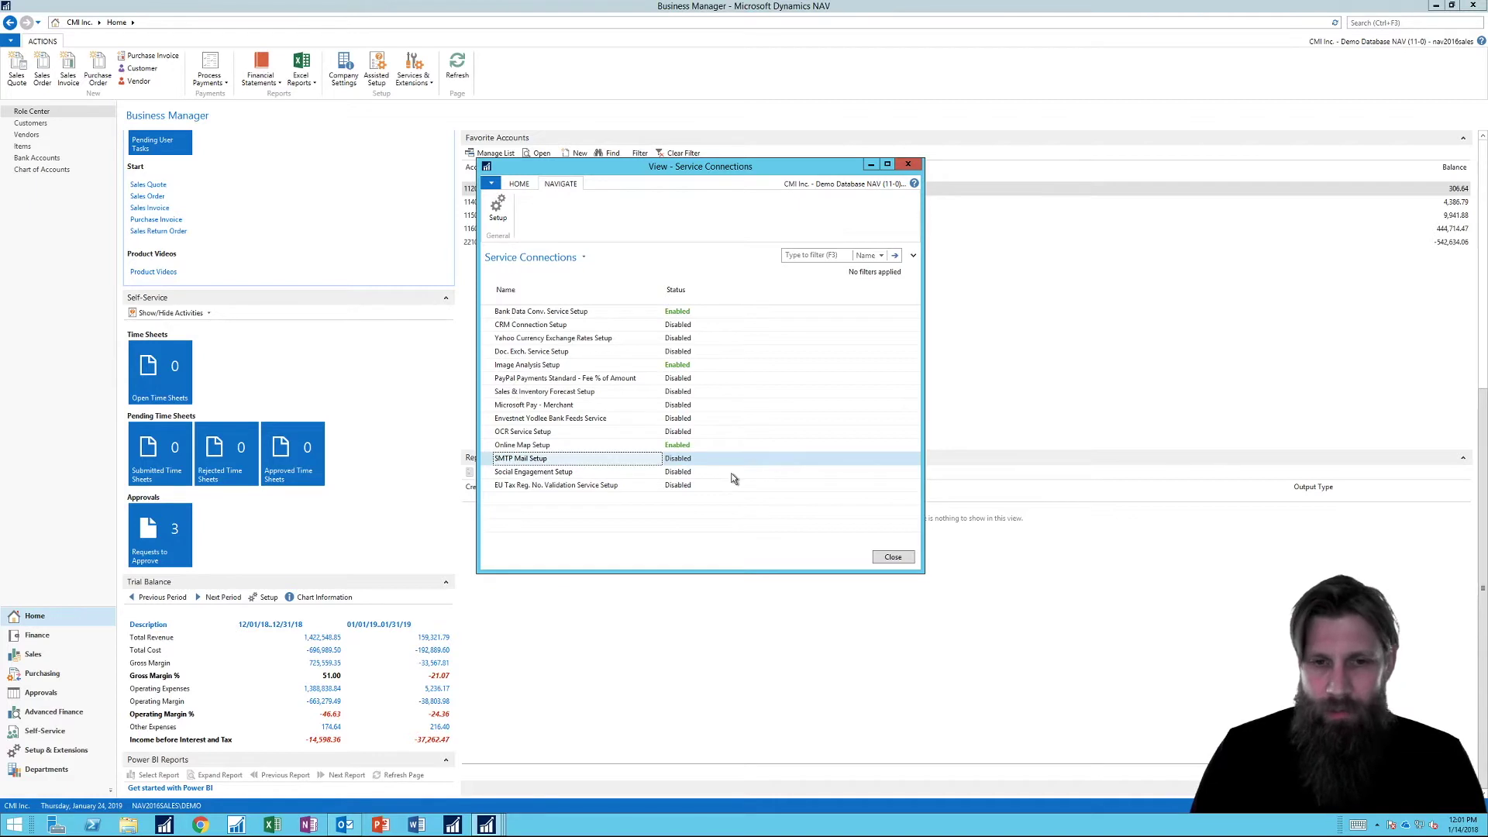
Open the SMTP Mail Setup card showing port 587, Basic authentication and secure connection.
{"action": "left_click", "coordinate": [497, 206]}
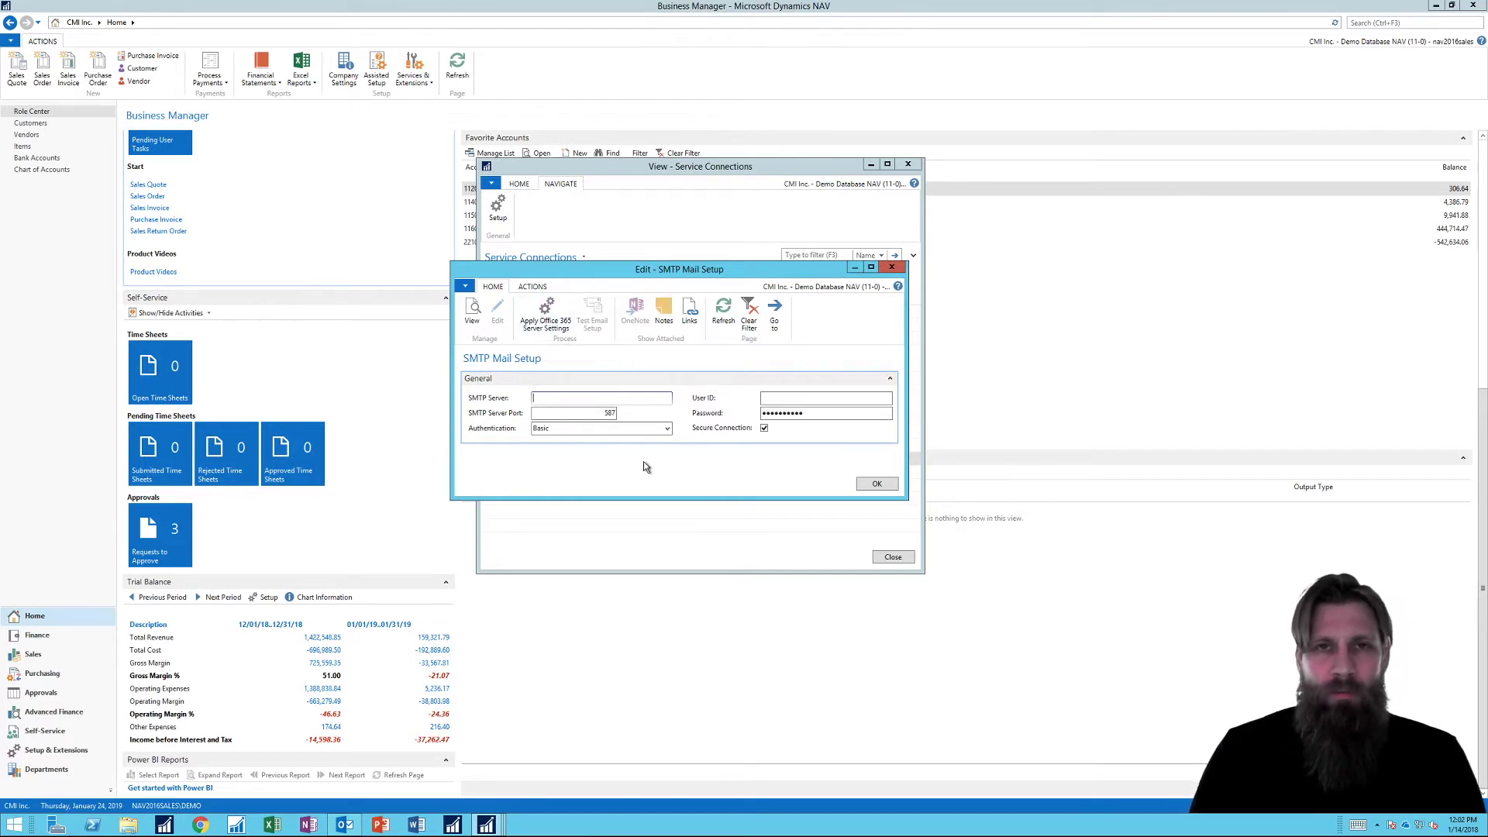
Apply the Office 365 server smtp.office365.com and enter the sending account's user ID and password.
{"action": "left_click", "coordinate": [548, 310]}
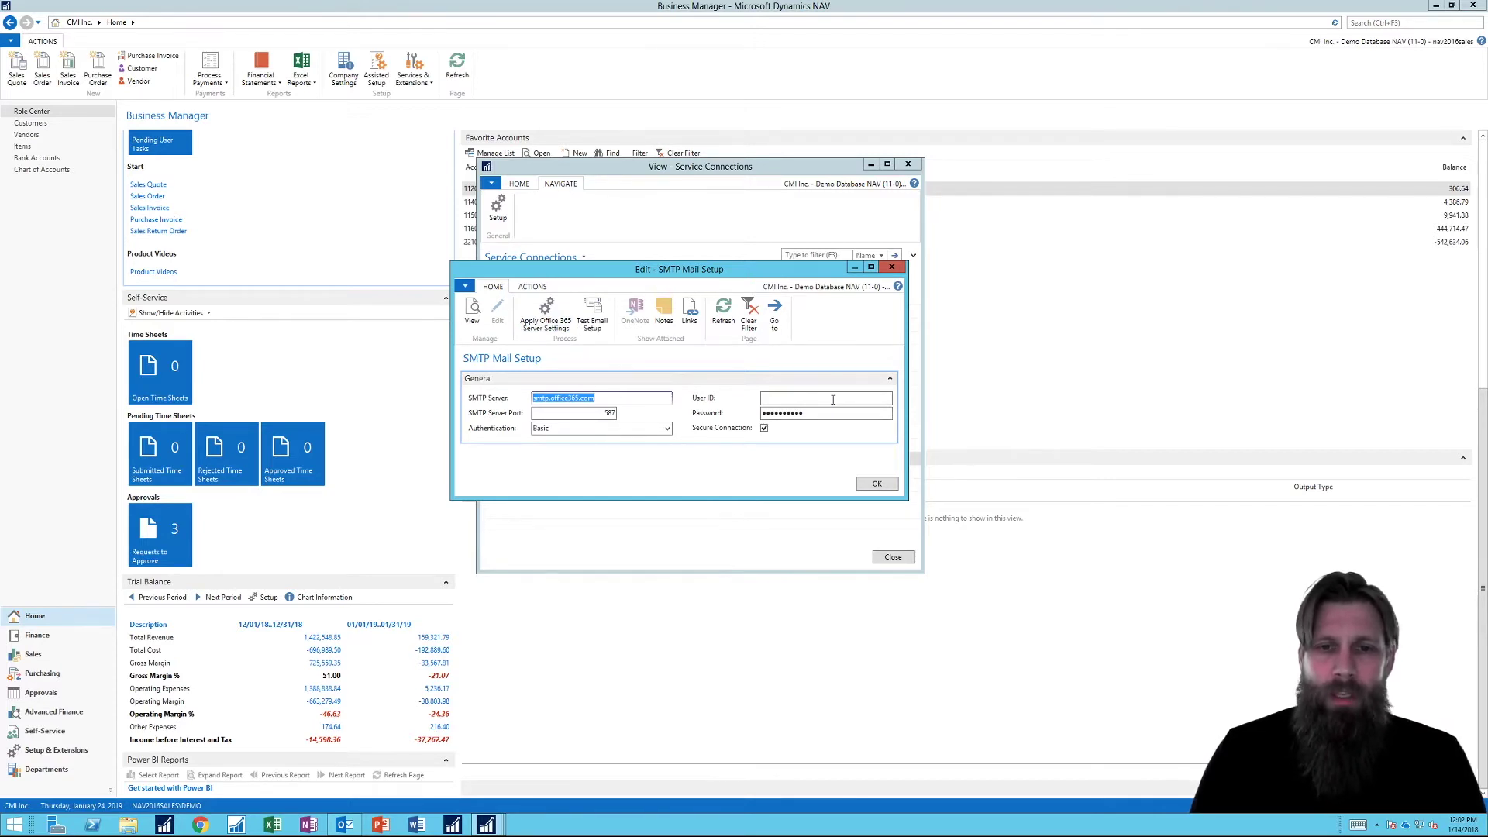
{"action": "left_click", "coordinate": [806, 398]}
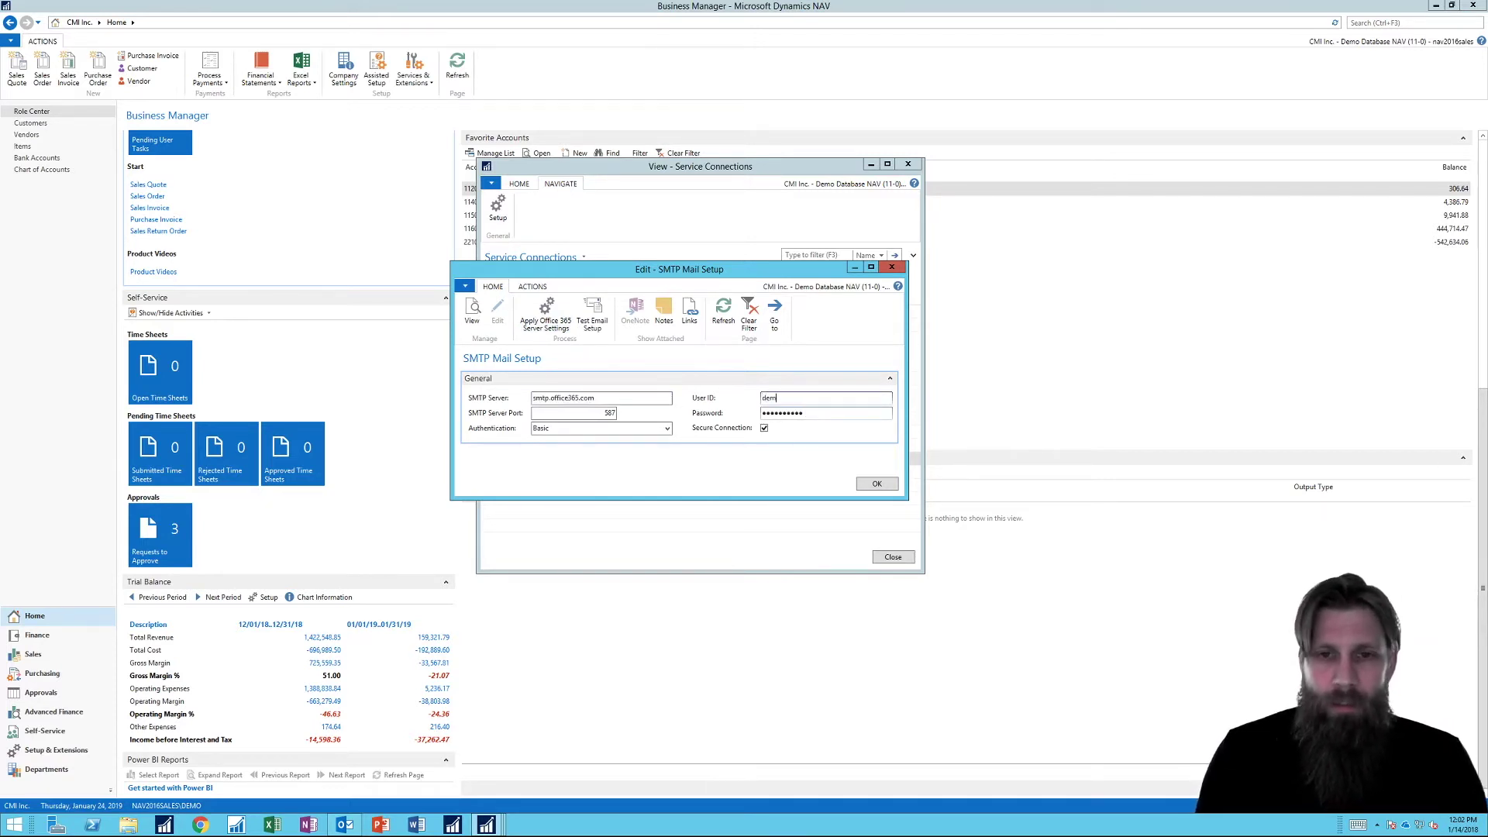
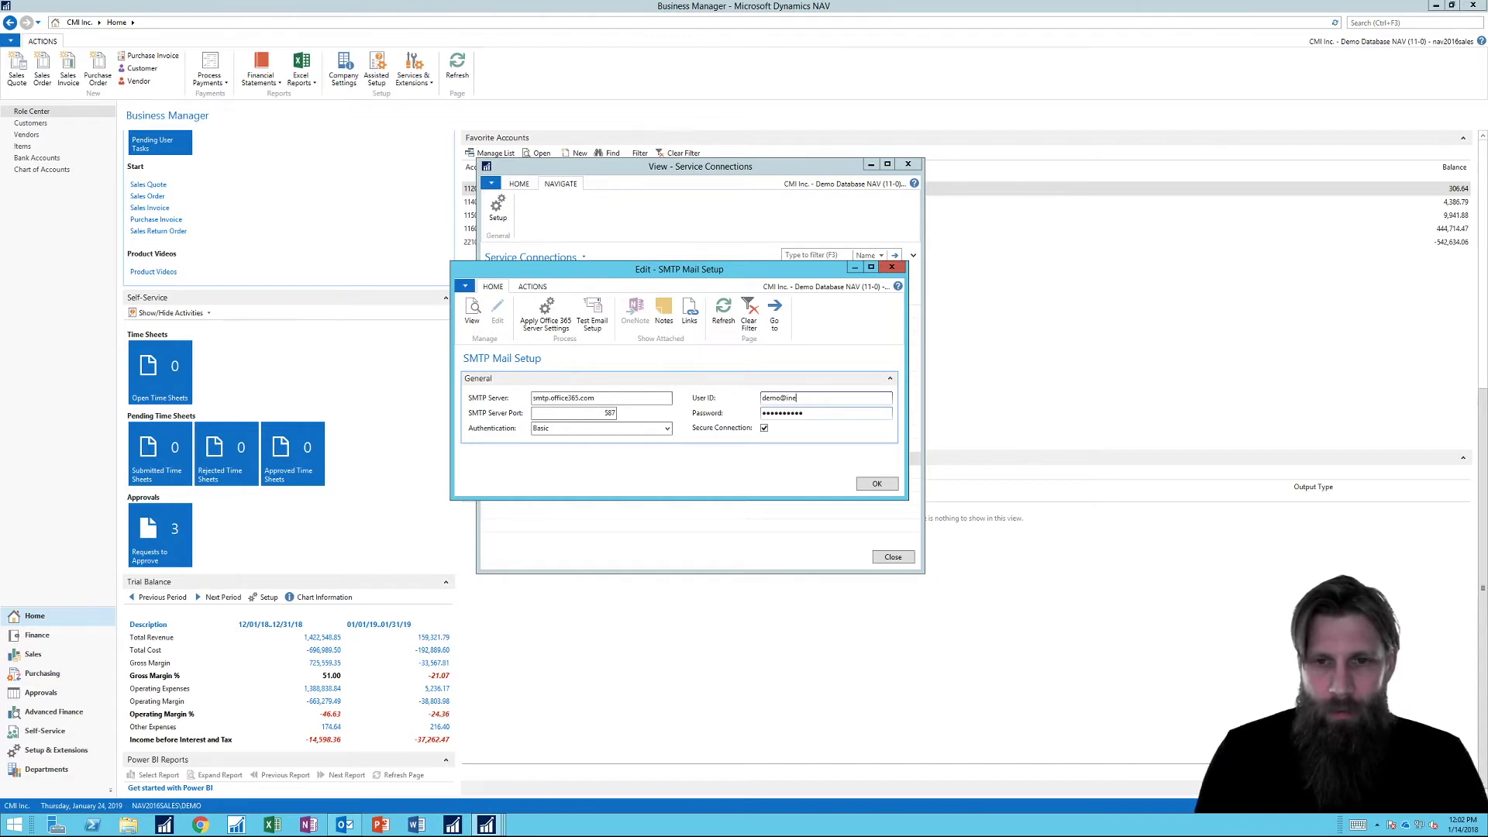
{"action": "key", "text": "Tab"}
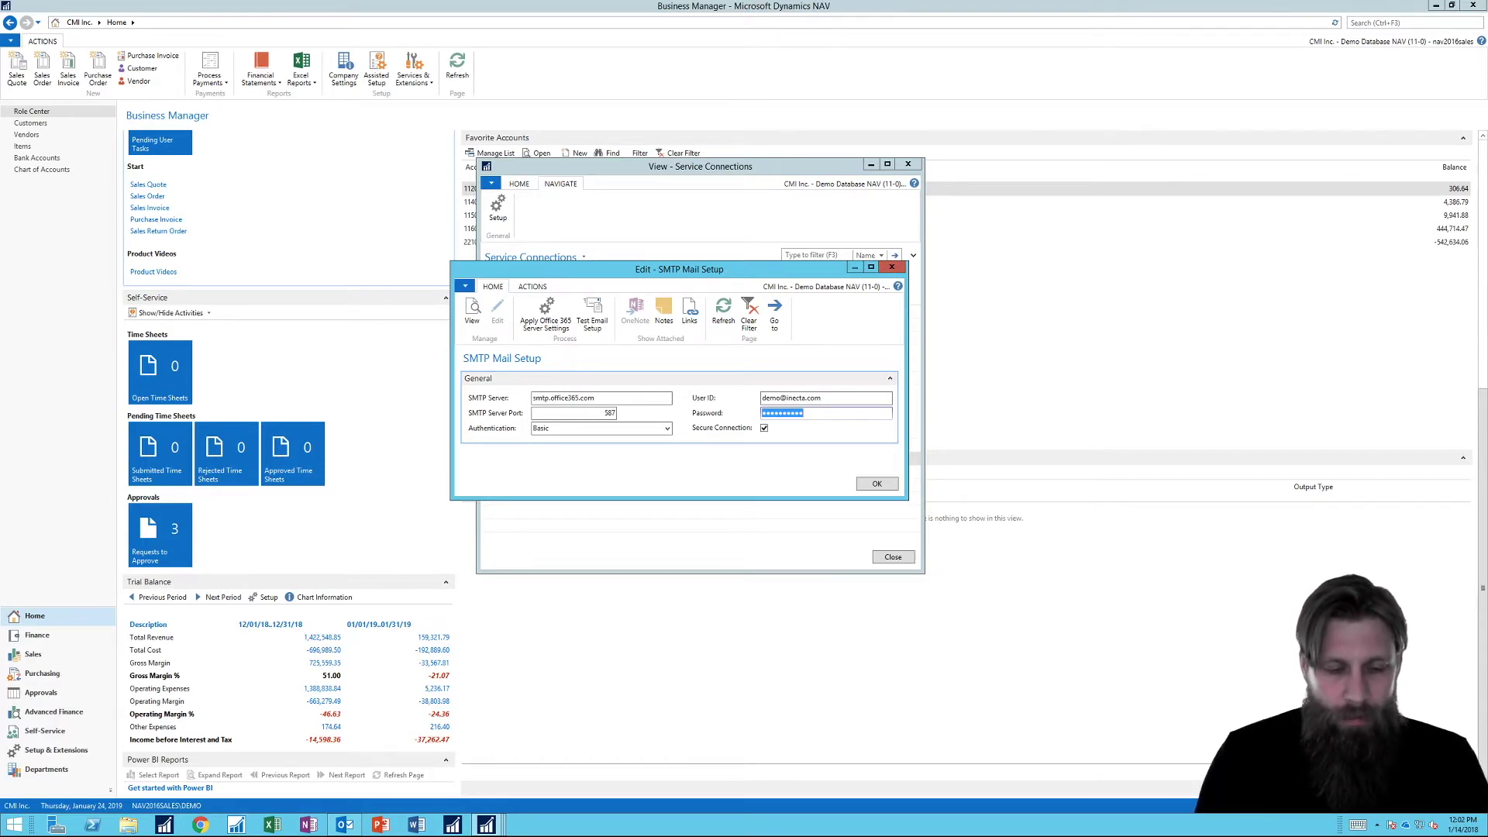
{"action": "type", "text": "p•••••••"}
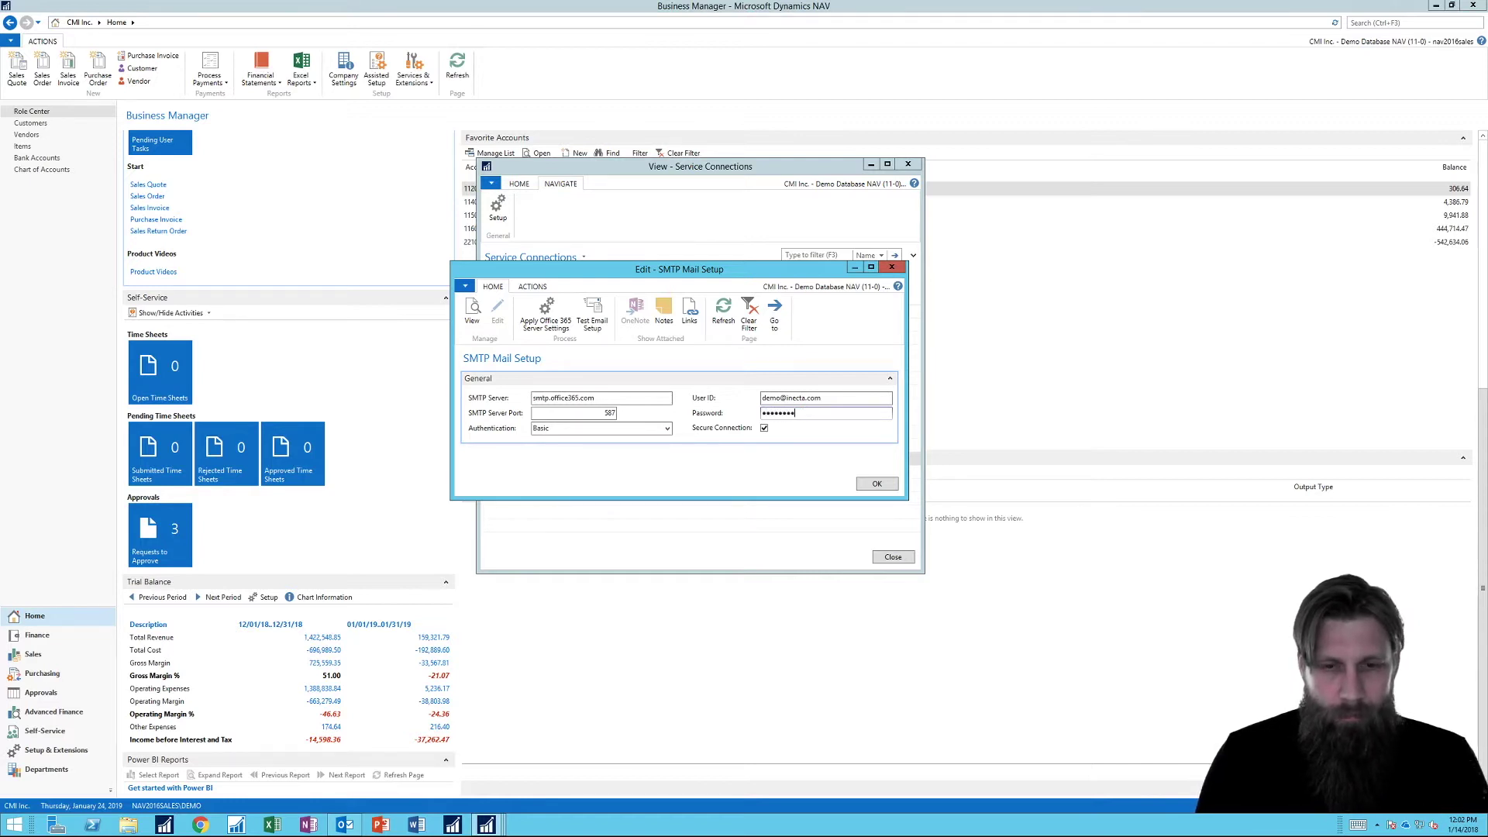
Reopen SMTP Mail Setup, send a test email to the demo mailbox, and close the card.
{"action": "left_click", "coordinate": [876, 484]}
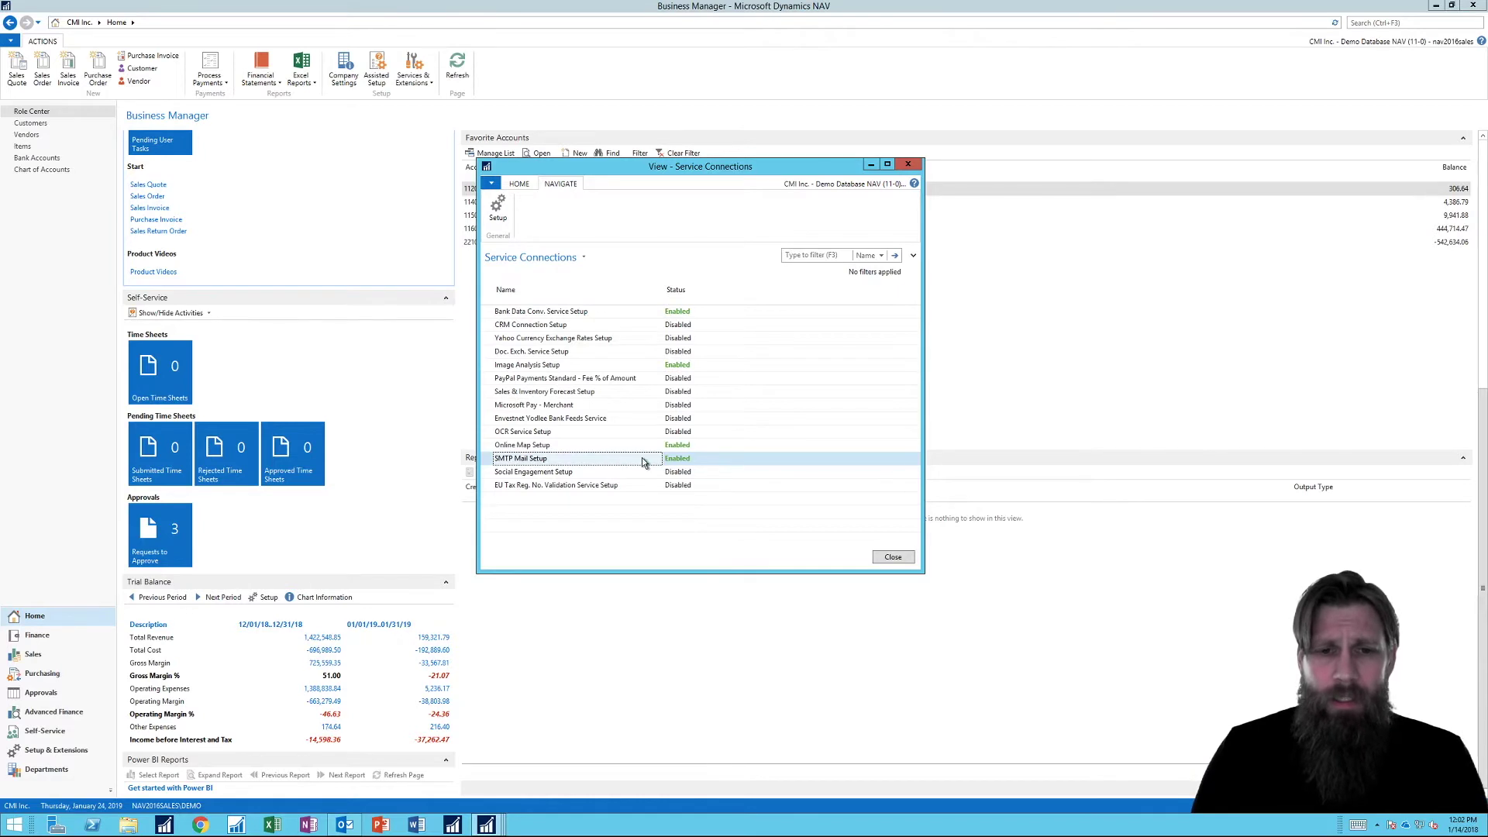
{"action": "left_click", "coordinate": [497, 208]}
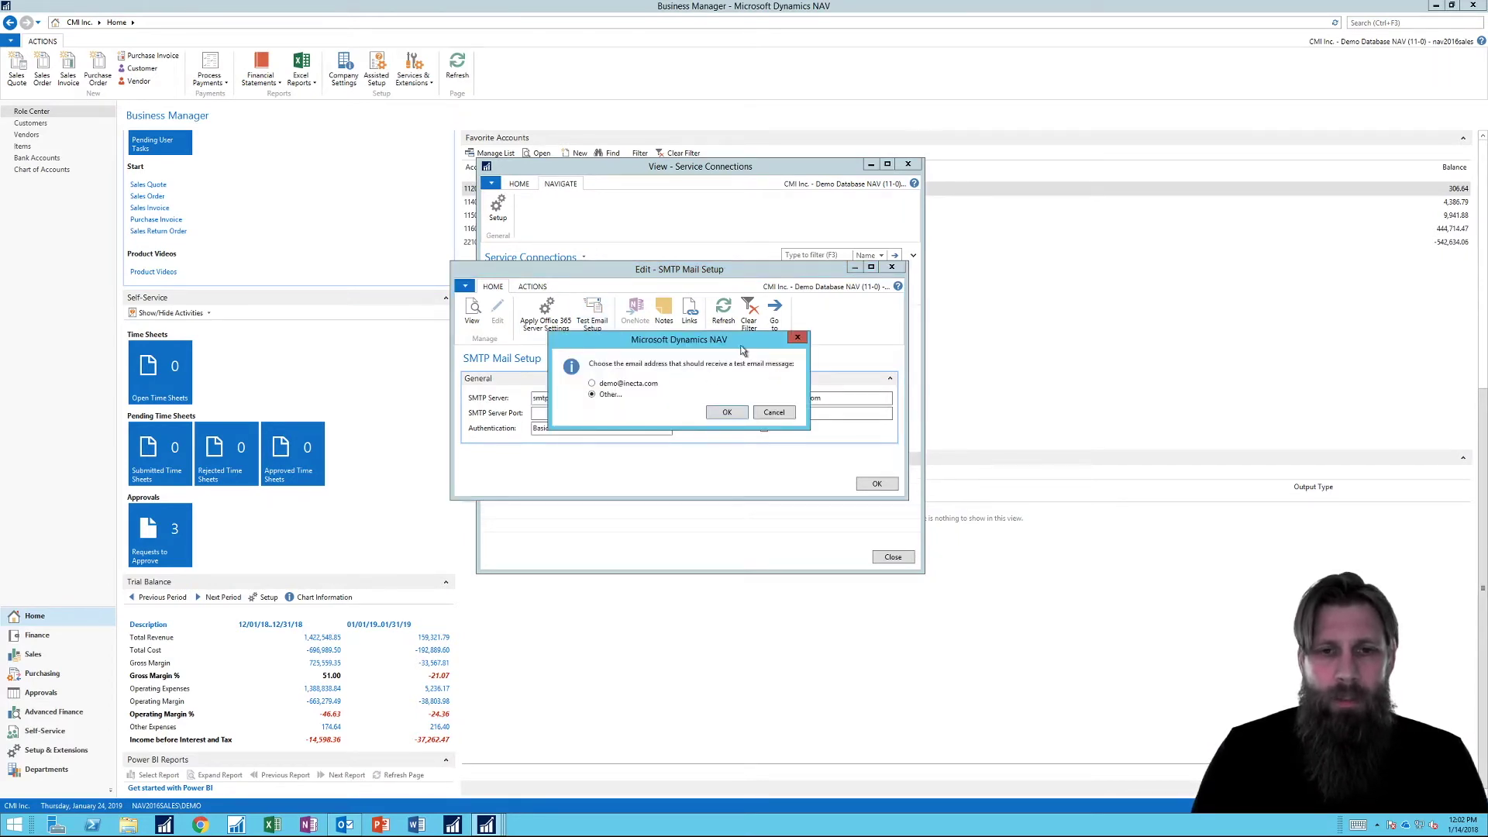
{"action": "left_click_drag", "start_coordinate": [716, 335], "coordinate": [736, 309]}
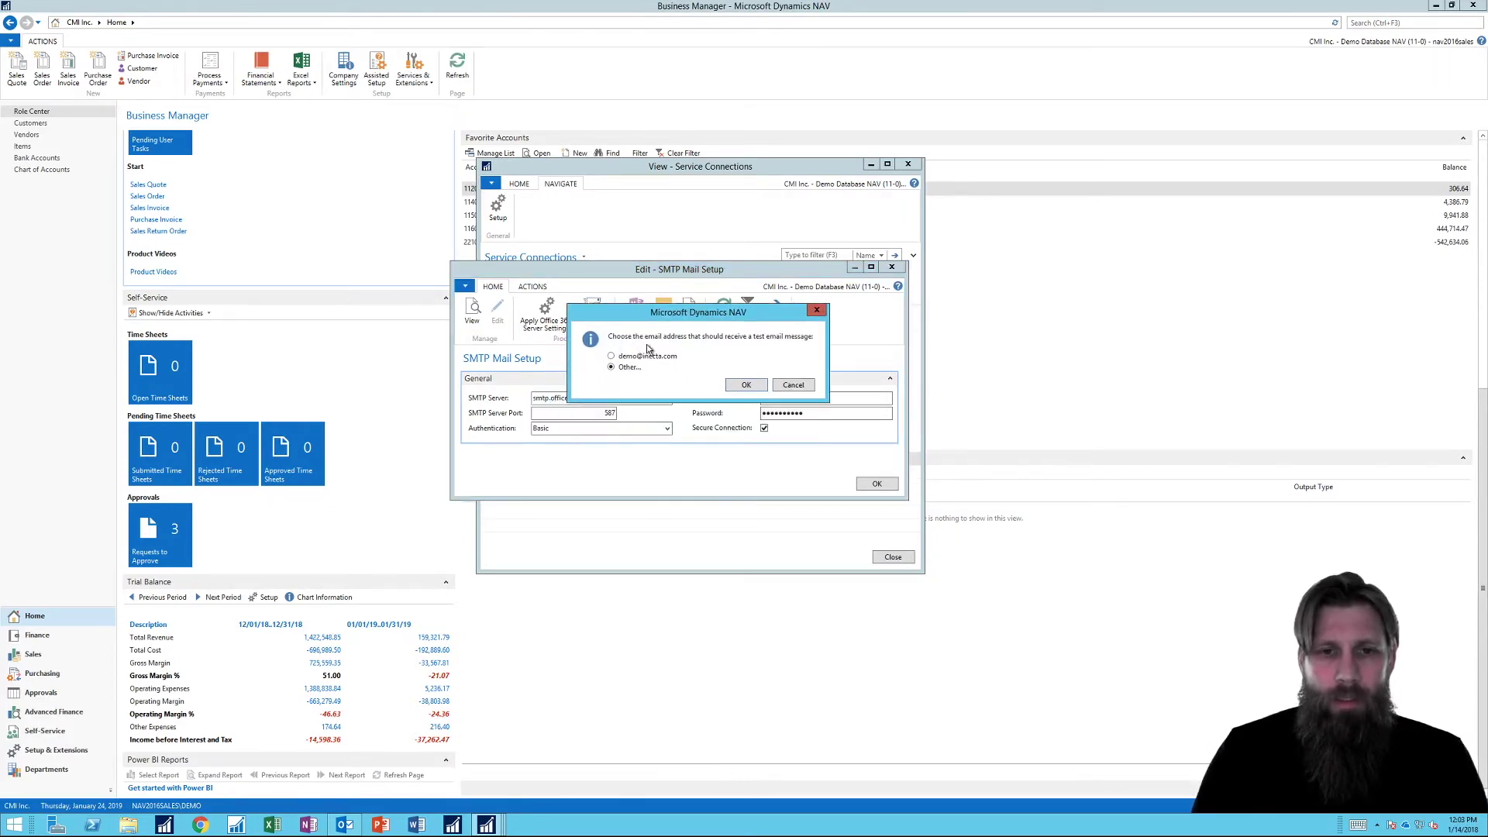
{"action": "left_click", "coordinate": [611, 356]}
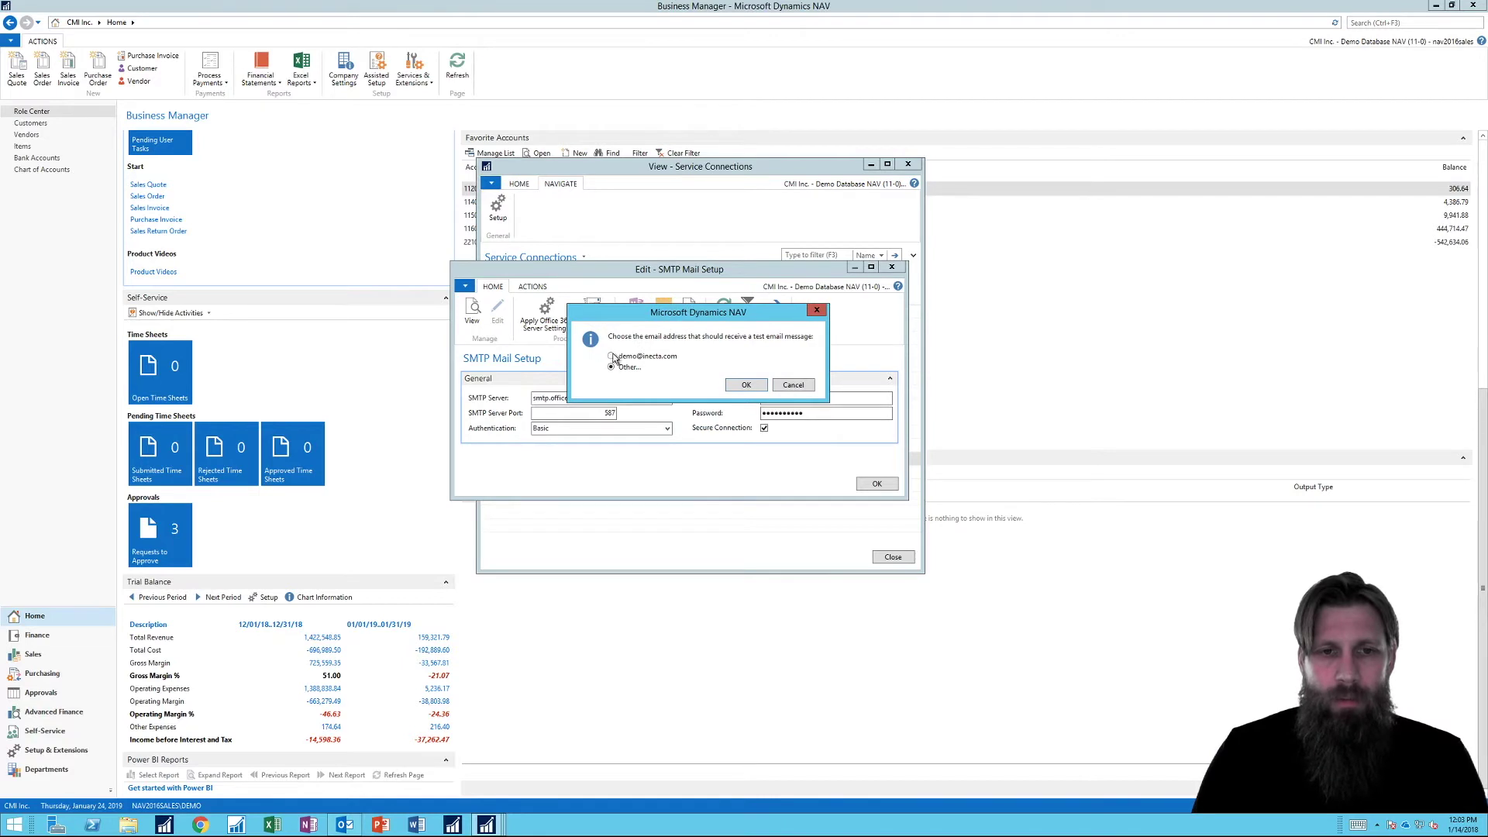
{"action": "left_click", "coordinate": [755, 386]}
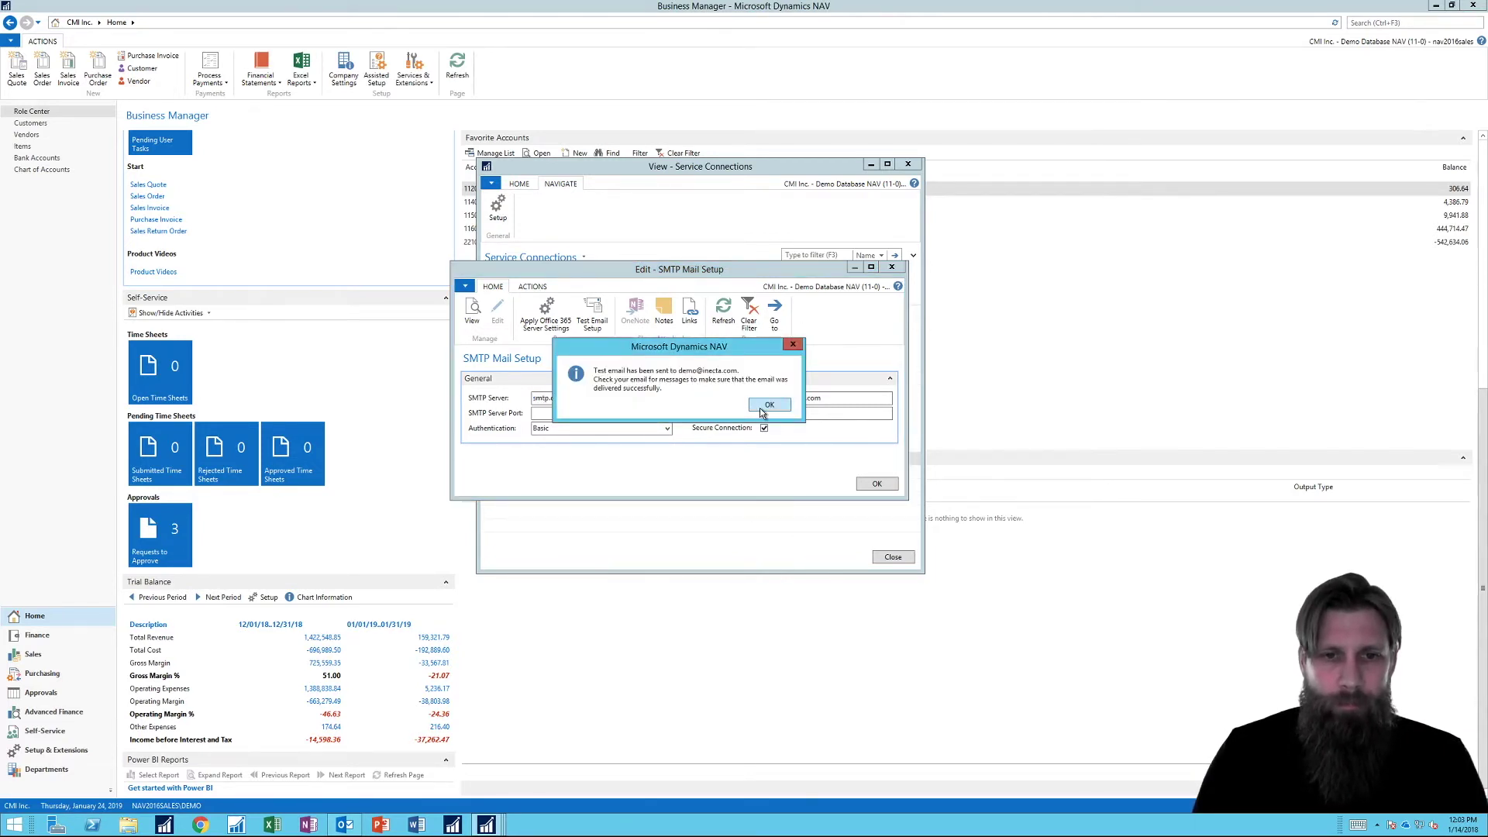
{"action": "left_click", "coordinate": [760, 407]}
{"action": "left_click", "coordinate": [890, 267]}
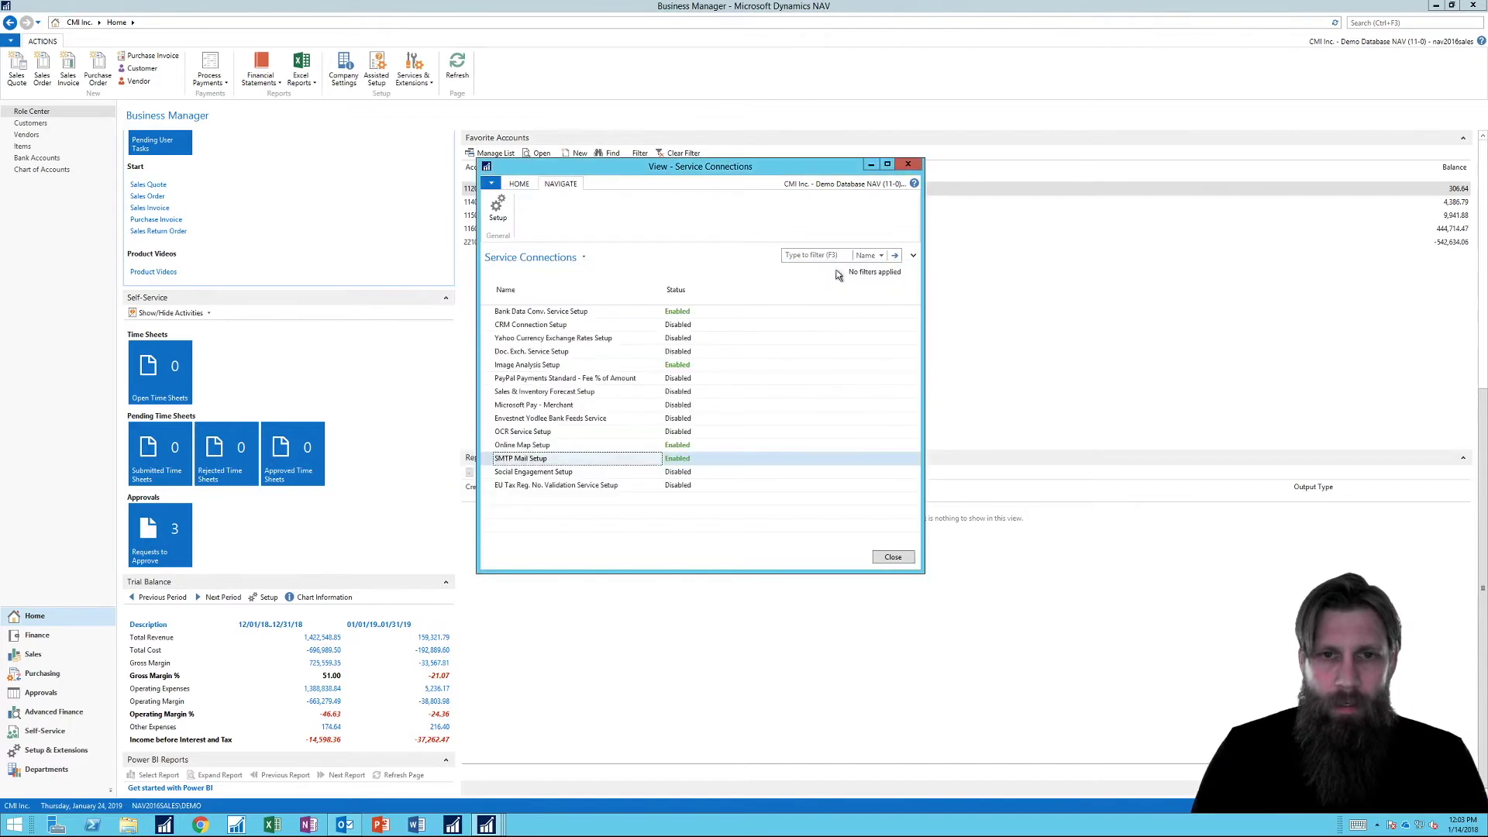
{"action": "left_click", "coordinate": [909, 166]}
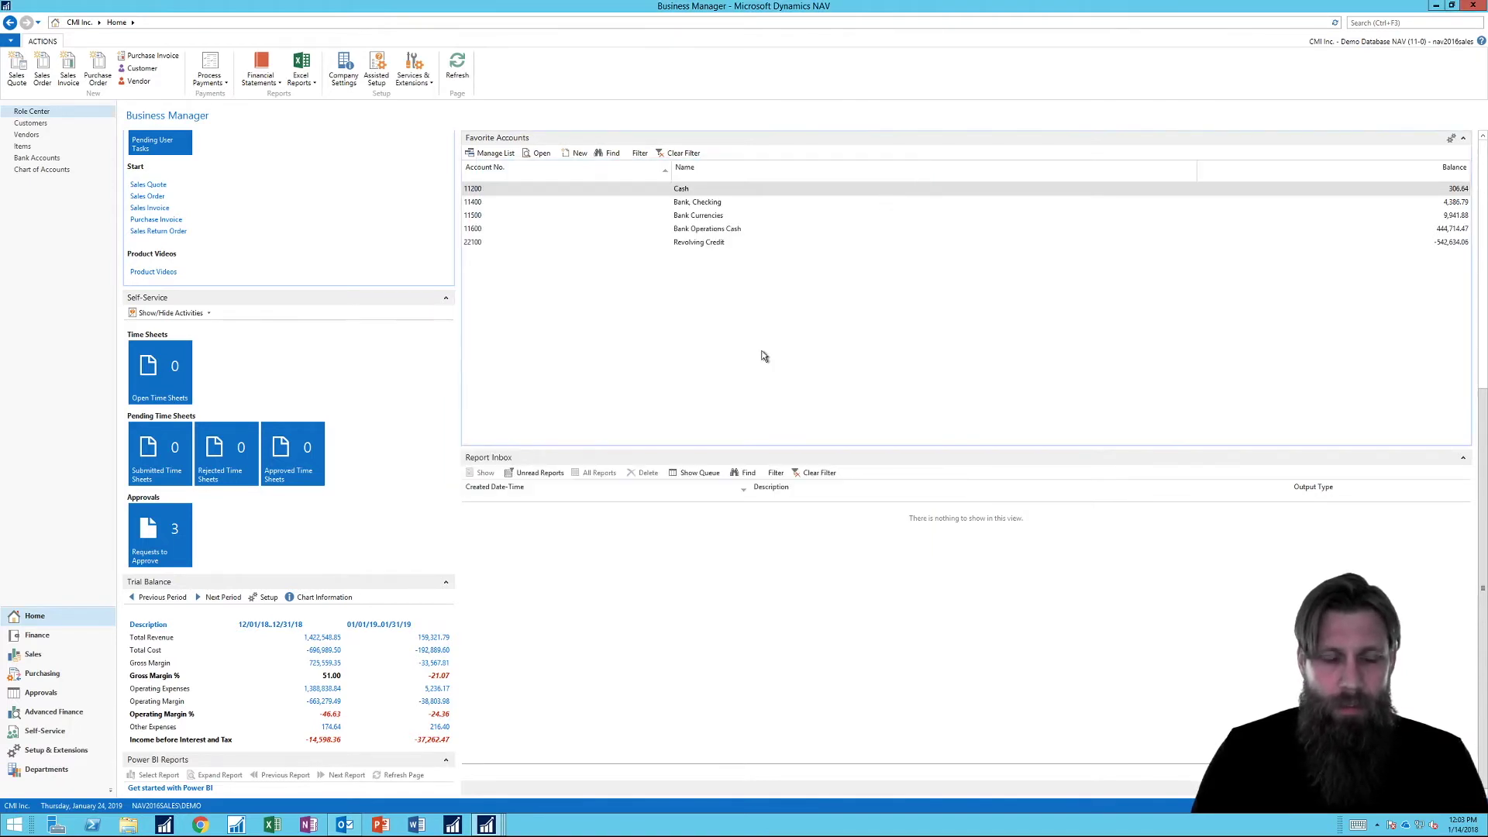
{"action": "left_click", "coordinate": [351, 823]}
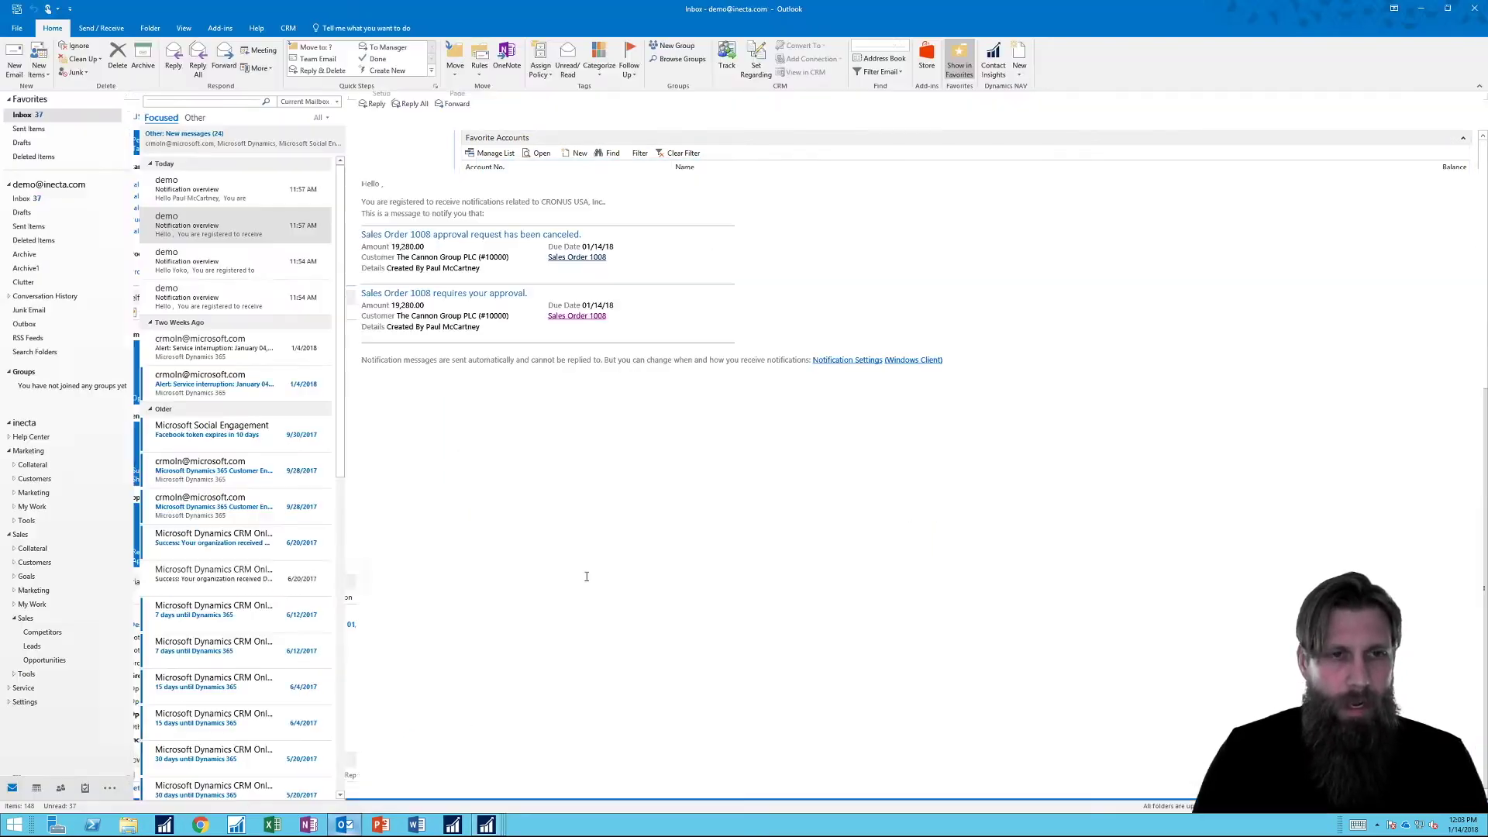
{"action": "left_click", "coordinate": [227, 200]}
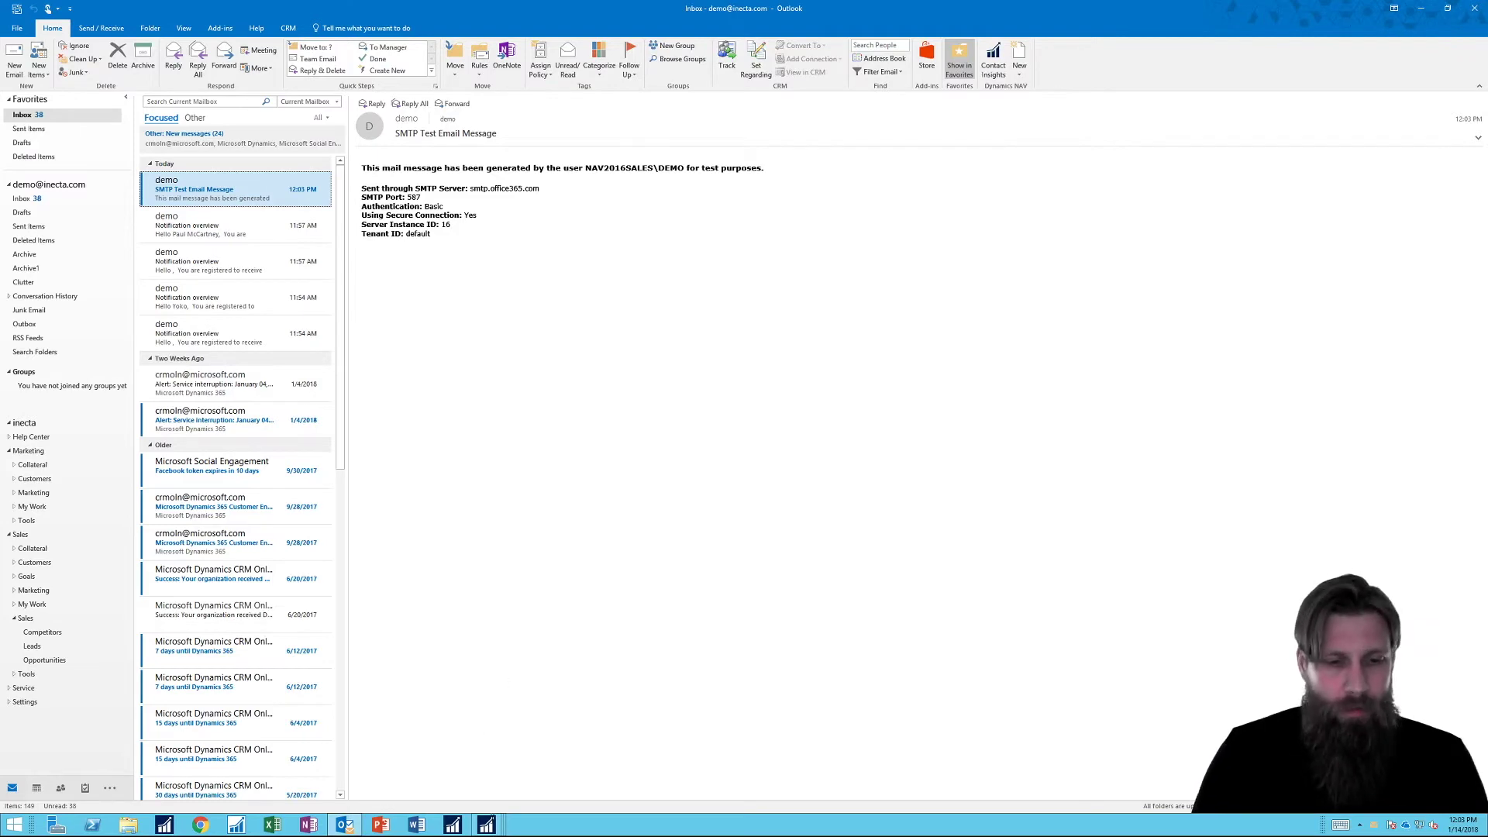
{"action": "left_click", "coordinate": [486, 826]}
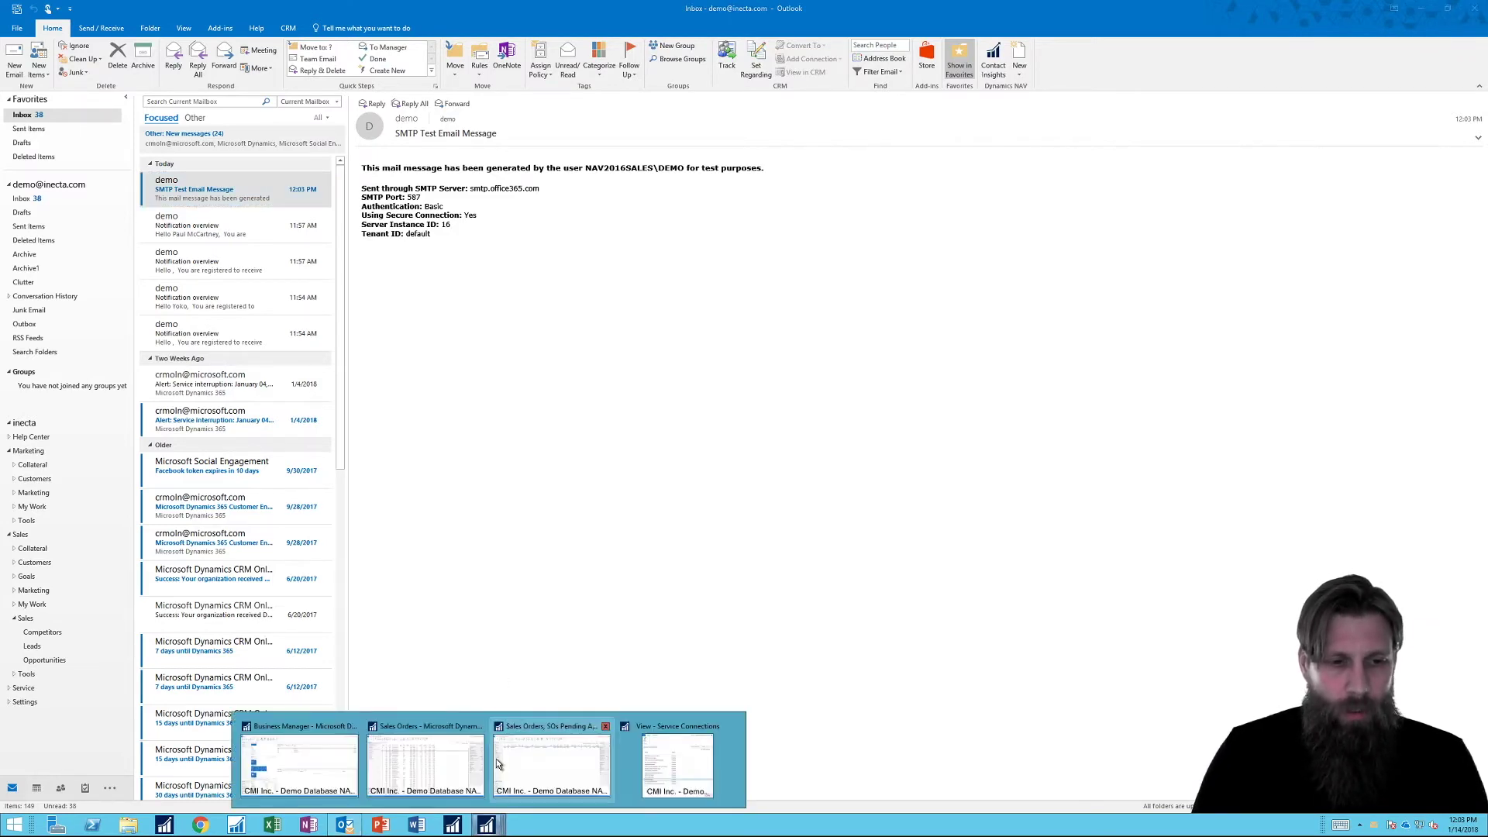
Widen the Status column, then cancel and resend the approval request for order 1008.
{"action": "left_click", "coordinate": [419, 768]}
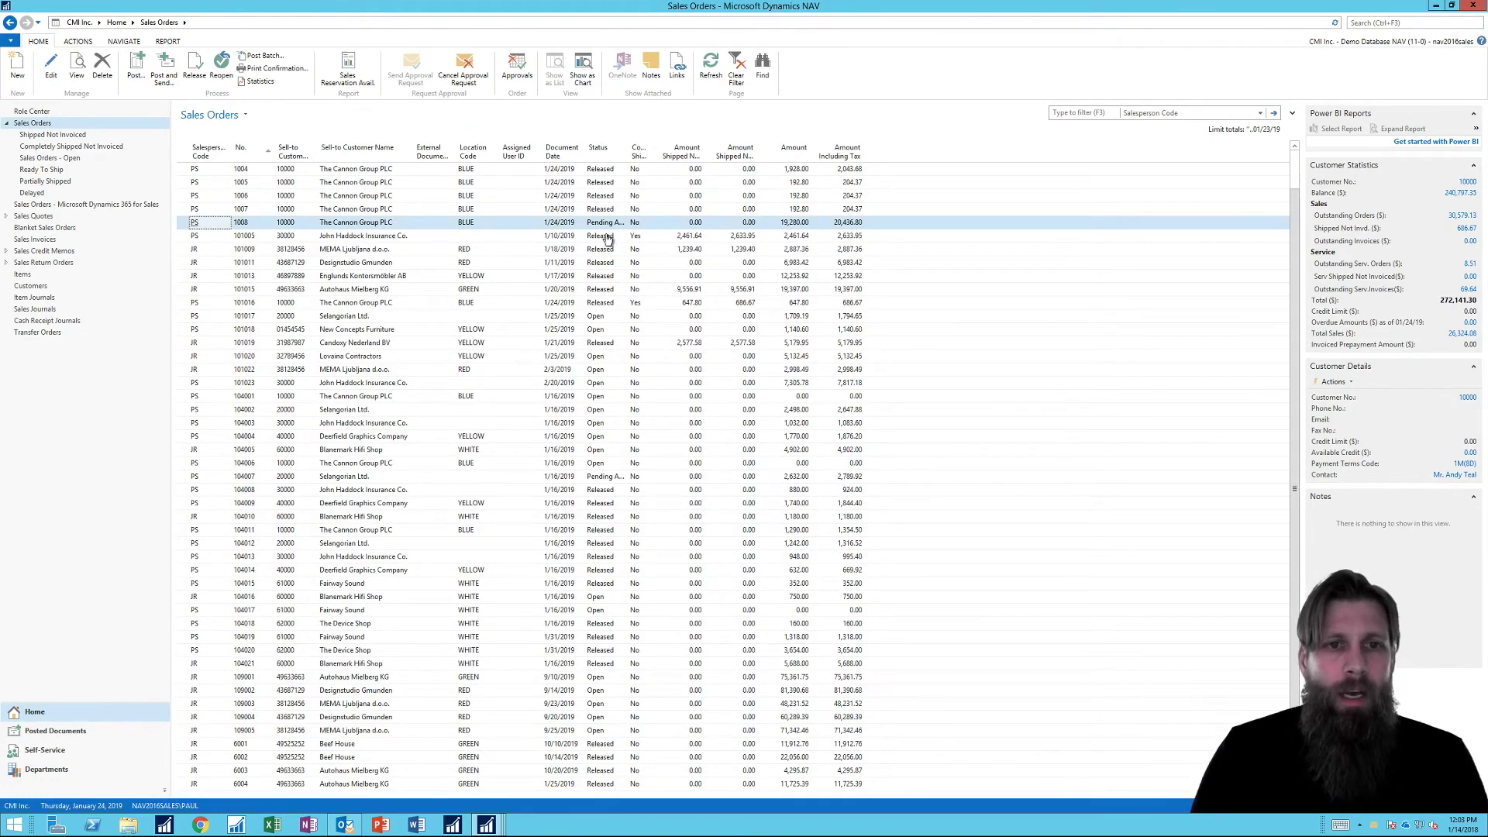
{"action": "double_click", "coordinate": [627, 149]}
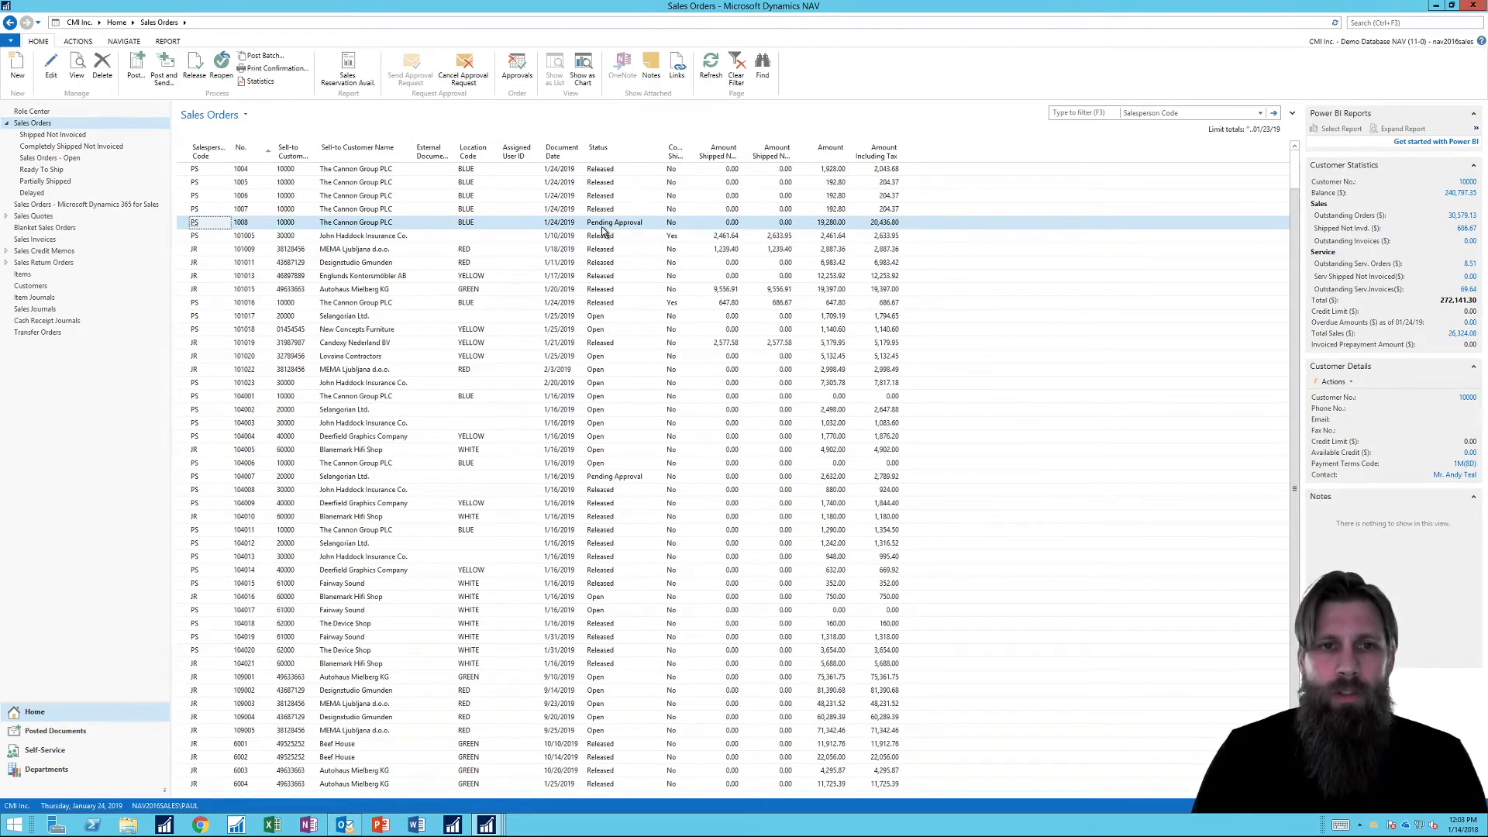
{"action": "left_click", "coordinate": [462, 71]}
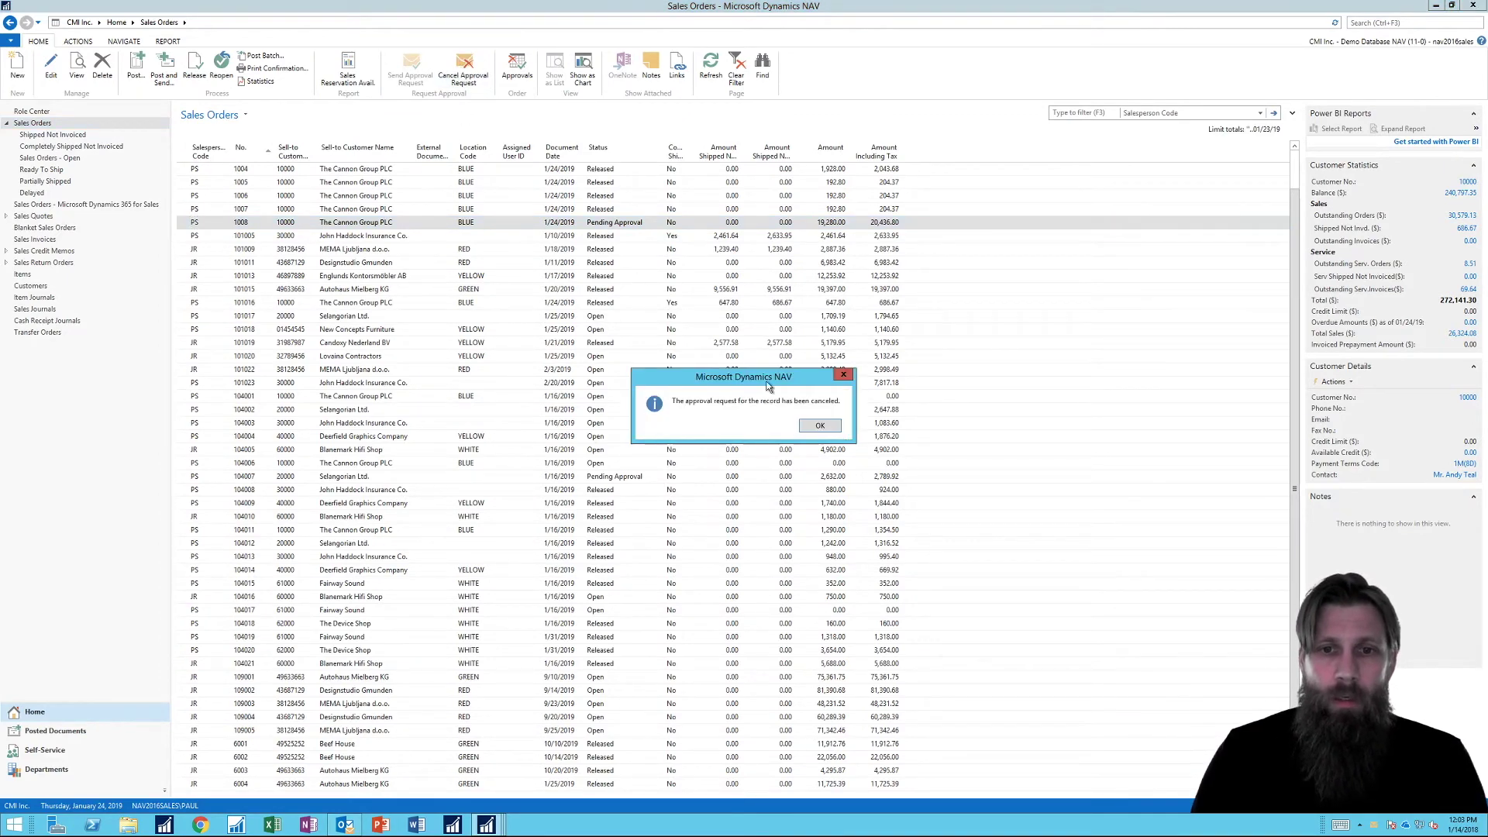
{"action": "left_click", "coordinate": [814, 428]}
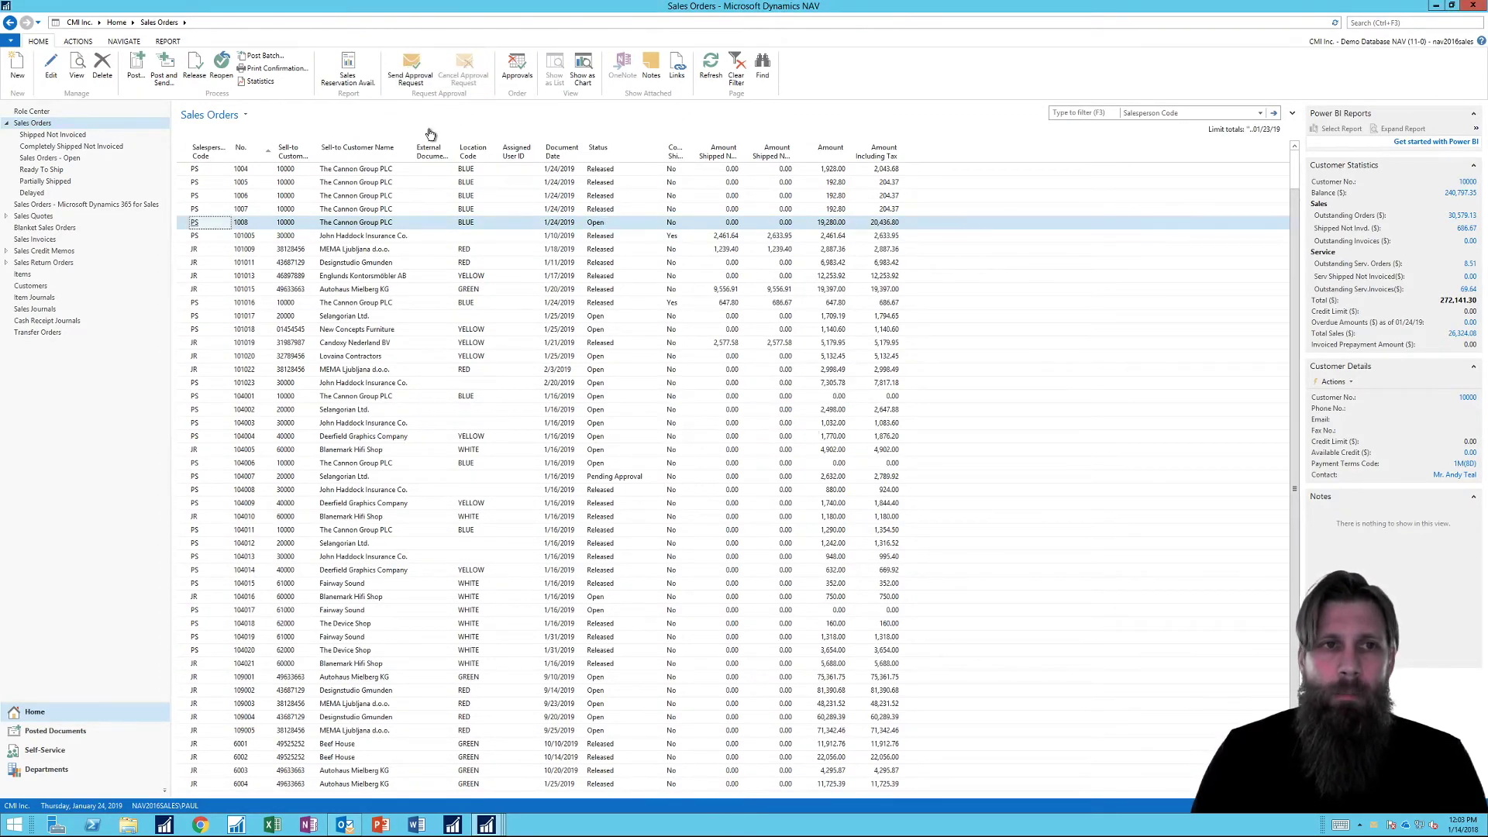
{"action": "left_click", "coordinate": [411, 70]}
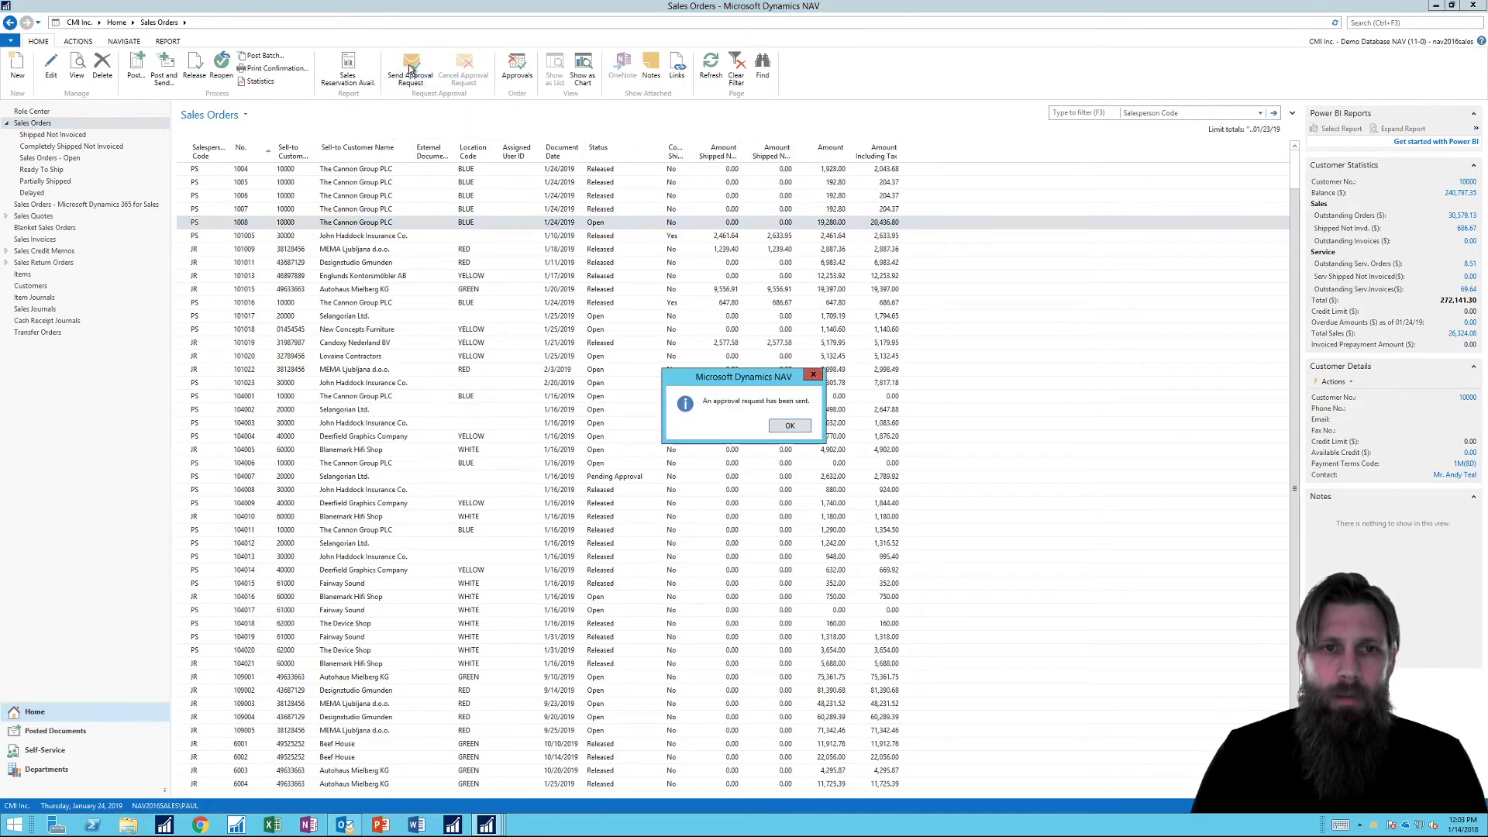
{"action": "left_click", "coordinate": [786, 427]}
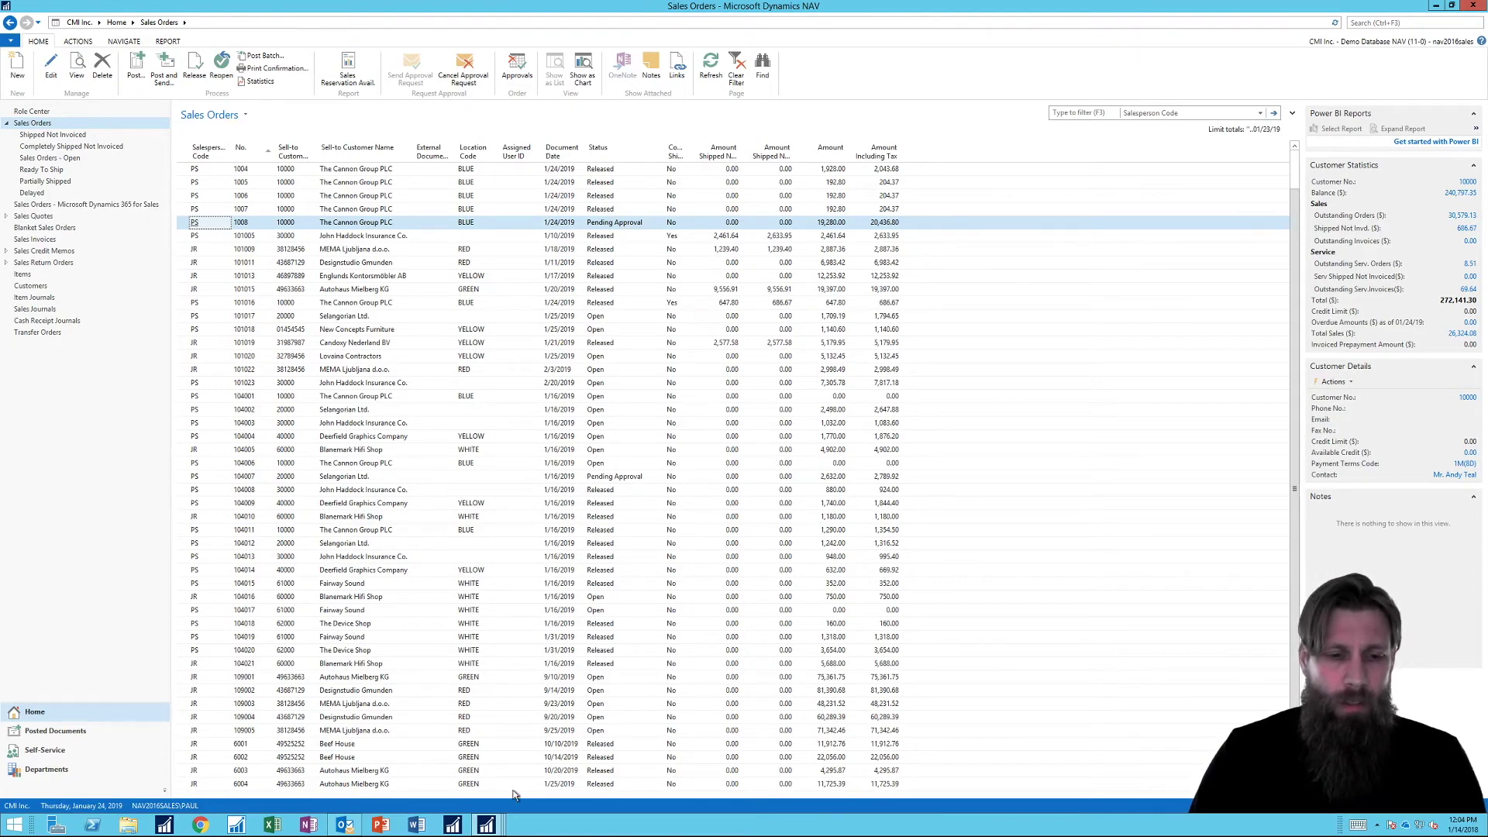
In Outlook, flip between the notification email and the SMTP test email.
{"action": "mouse_move", "coordinate": [490, 827]}
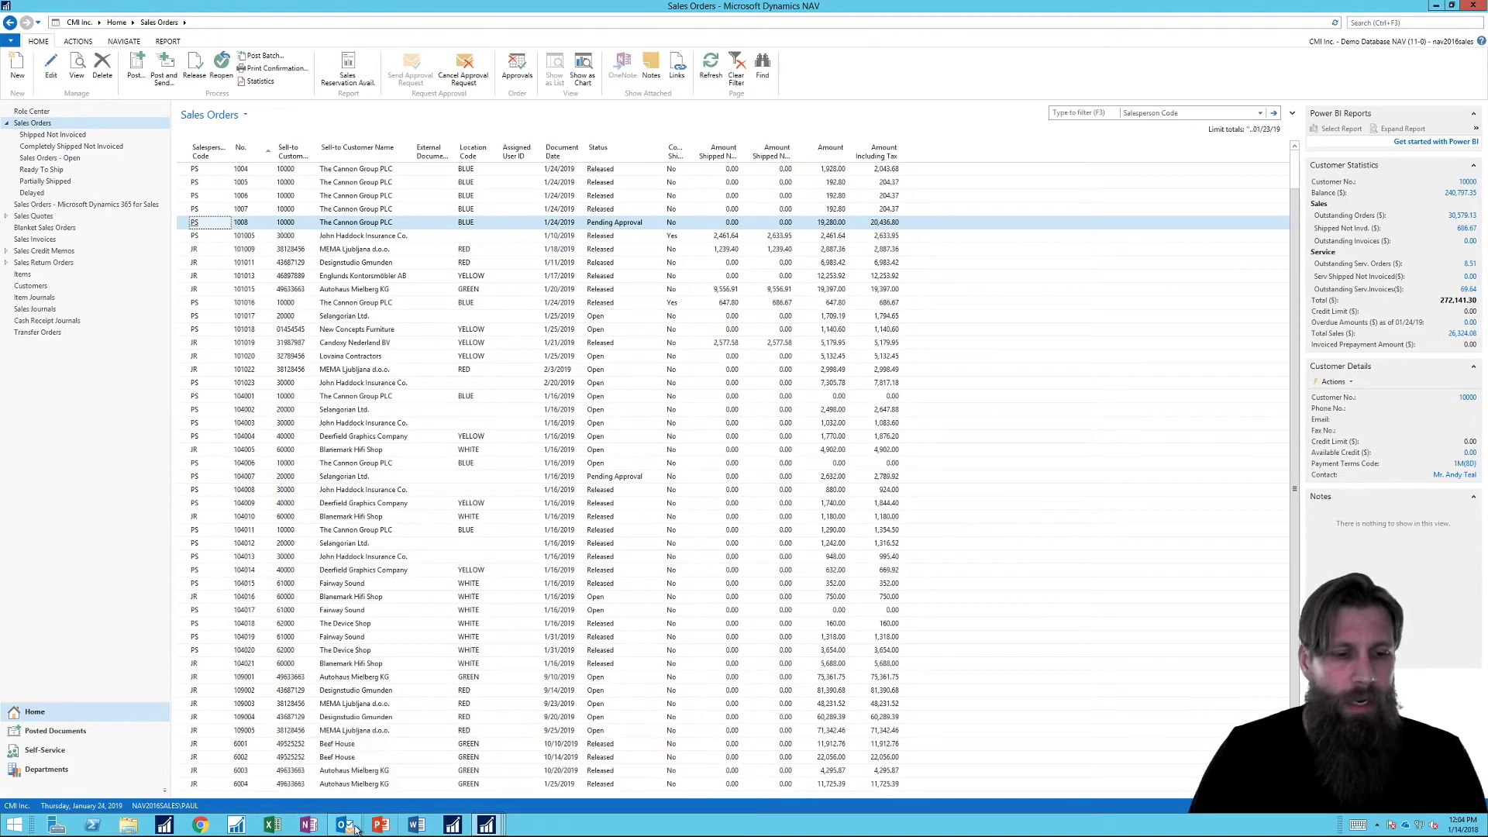
{"action": "mouse_move", "coordinate": [344, 826]}
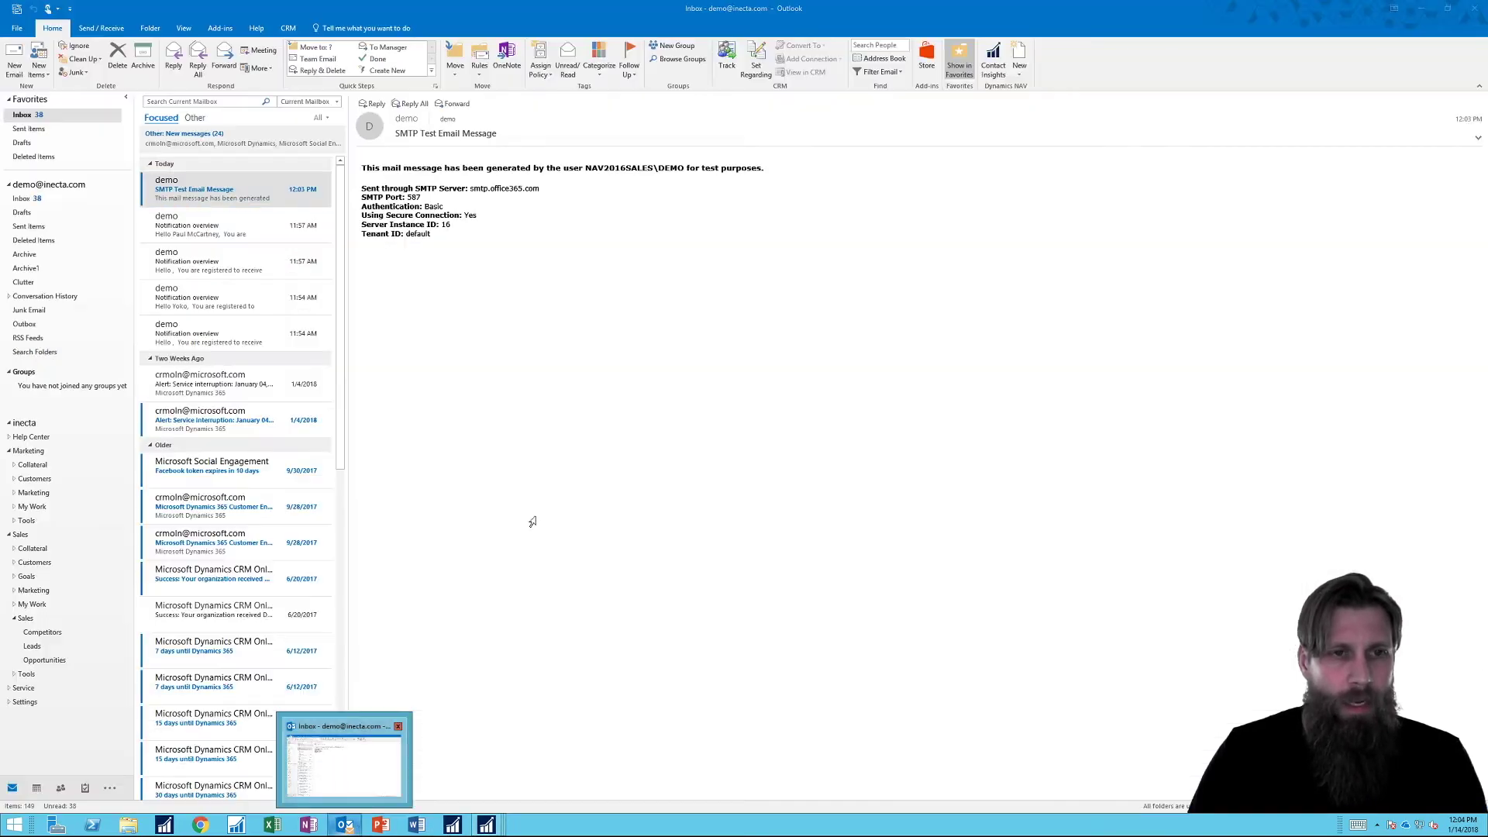
{"action": "left_click", "coordinate": [352, 762]}
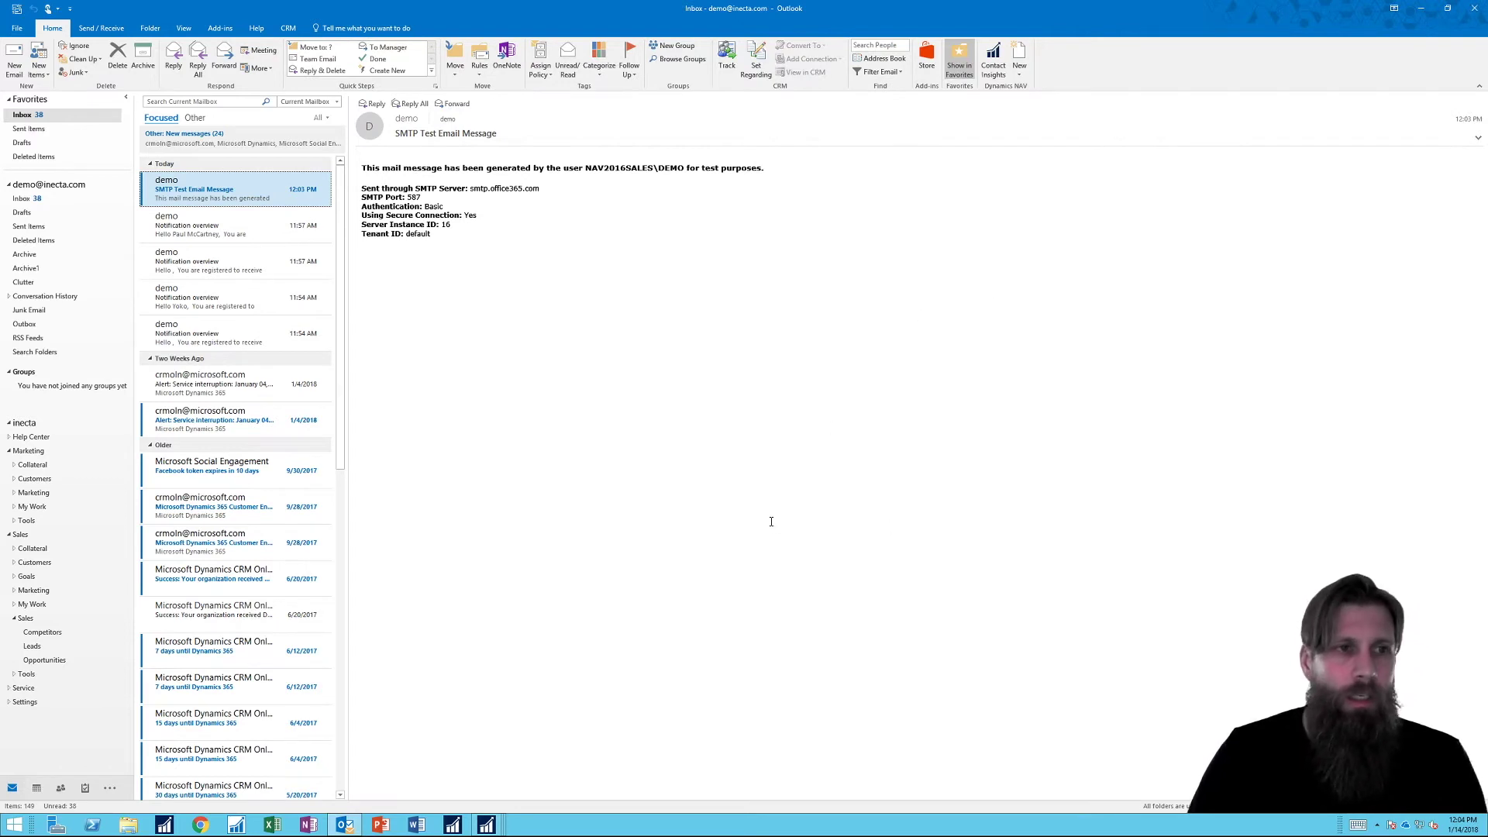
{"action": "left_click", "coordinate": [246, 225]}
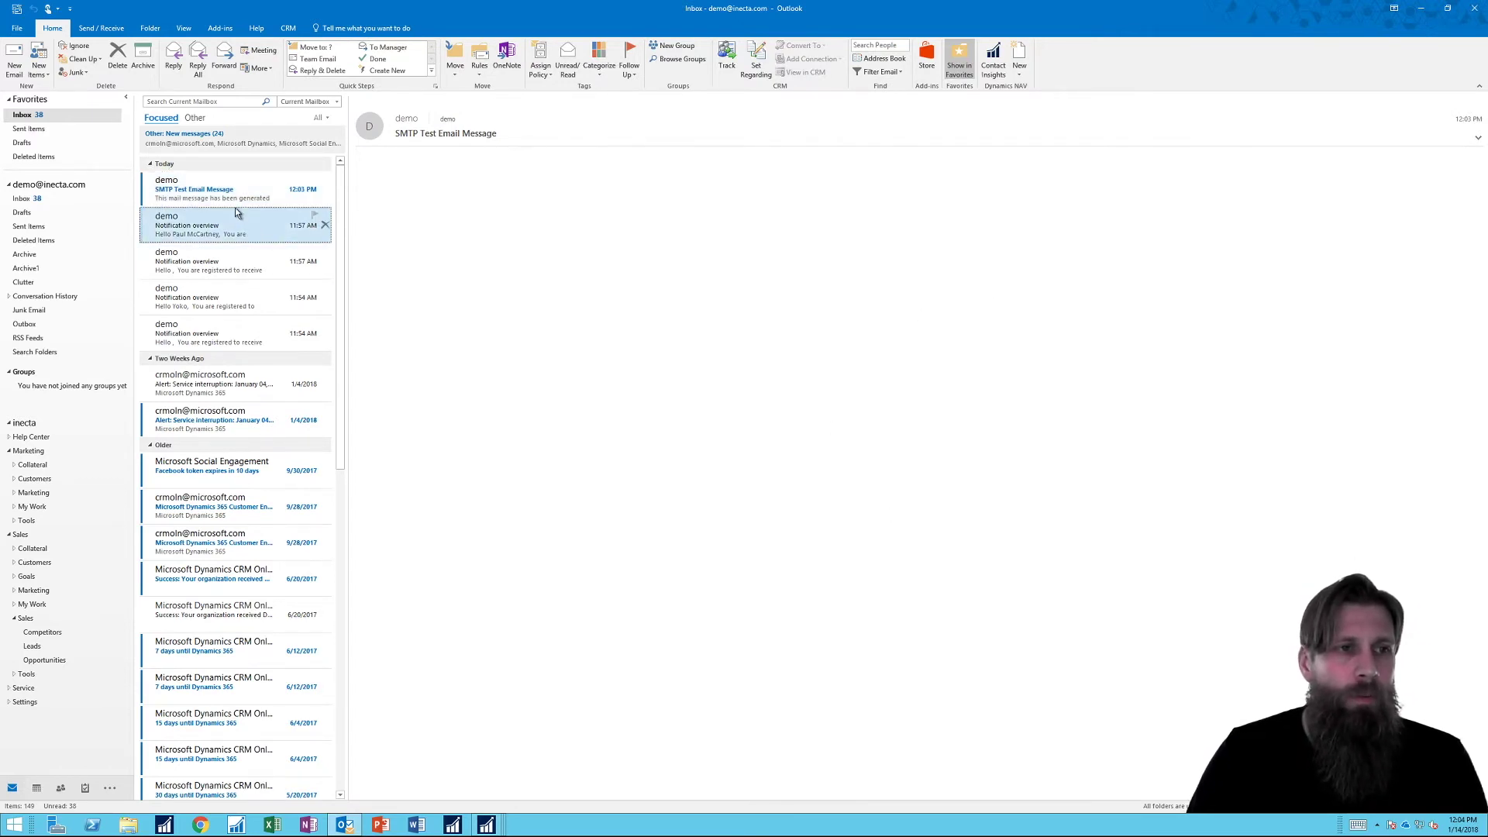
{"action": "left_click", "coordinate": [241, 196]}
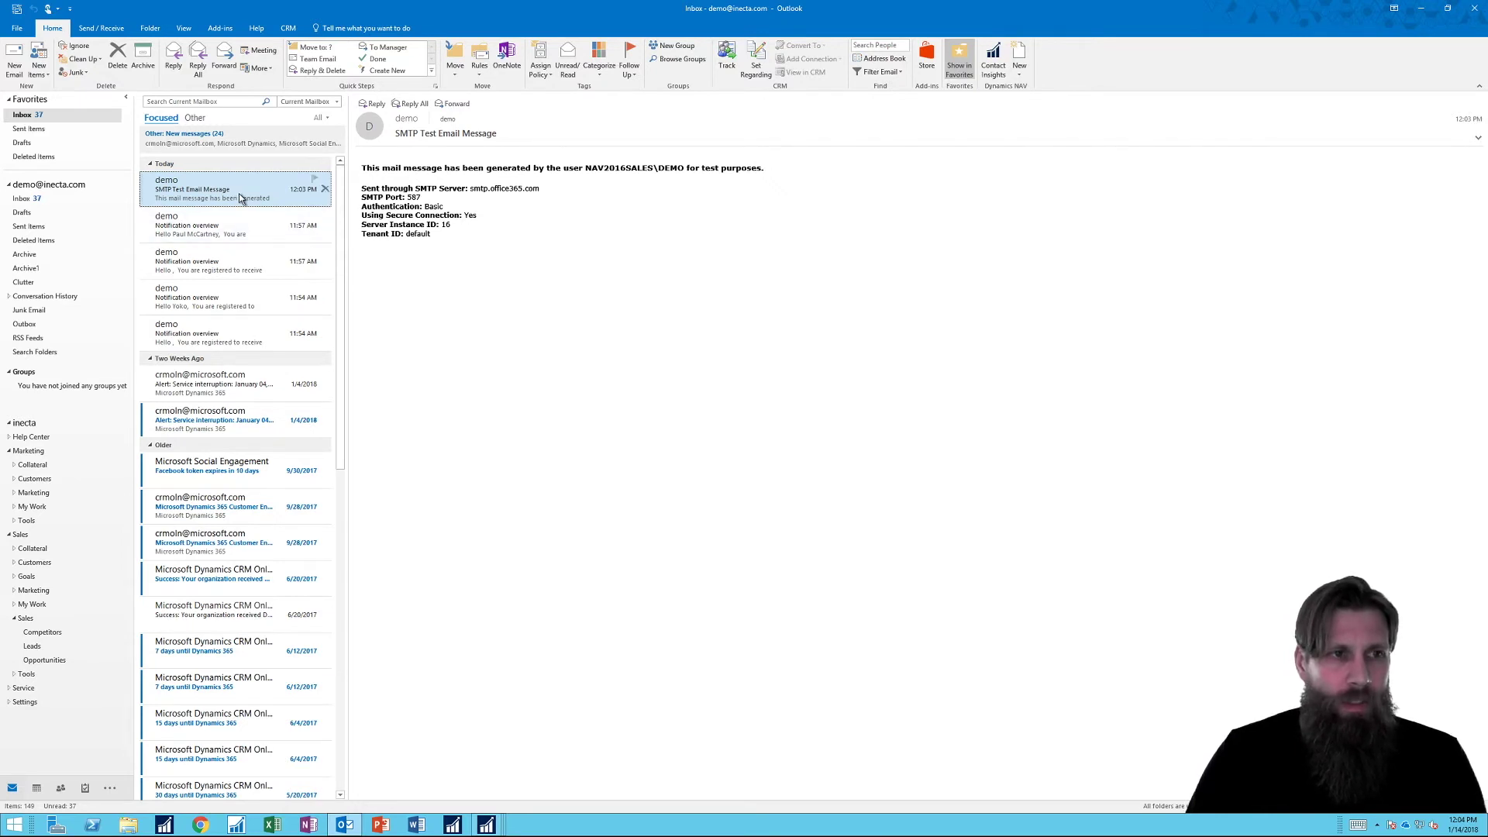
{"action": "left_click", "coordinate": [220, 233]}
{"action": "left_click", "coordinate": [219, 189]}
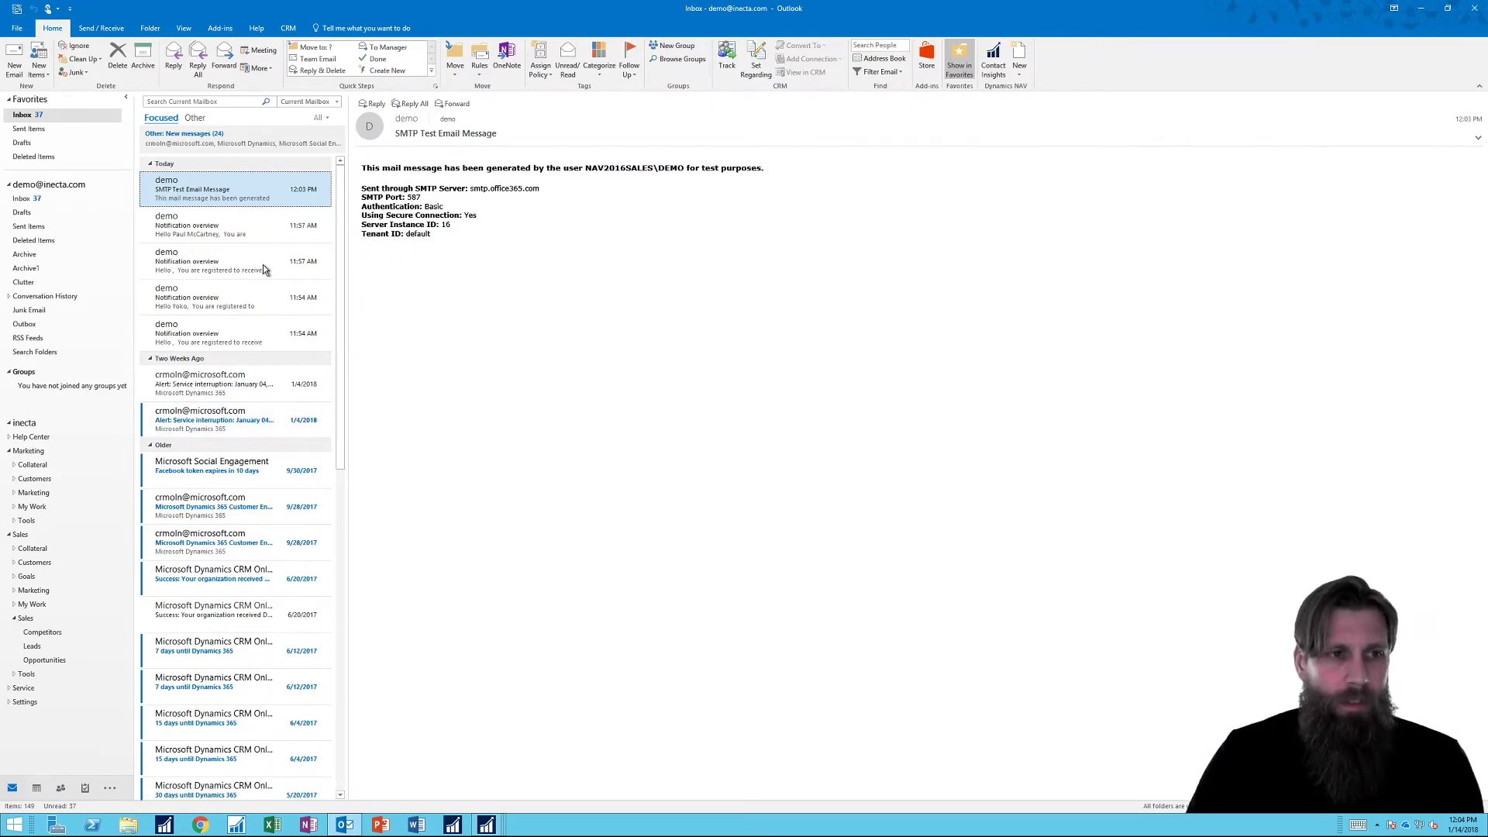
{"action": "left_click", "coordinate": [233, 218]}
{"action": "left_click", "coordinate": [234, 200]}
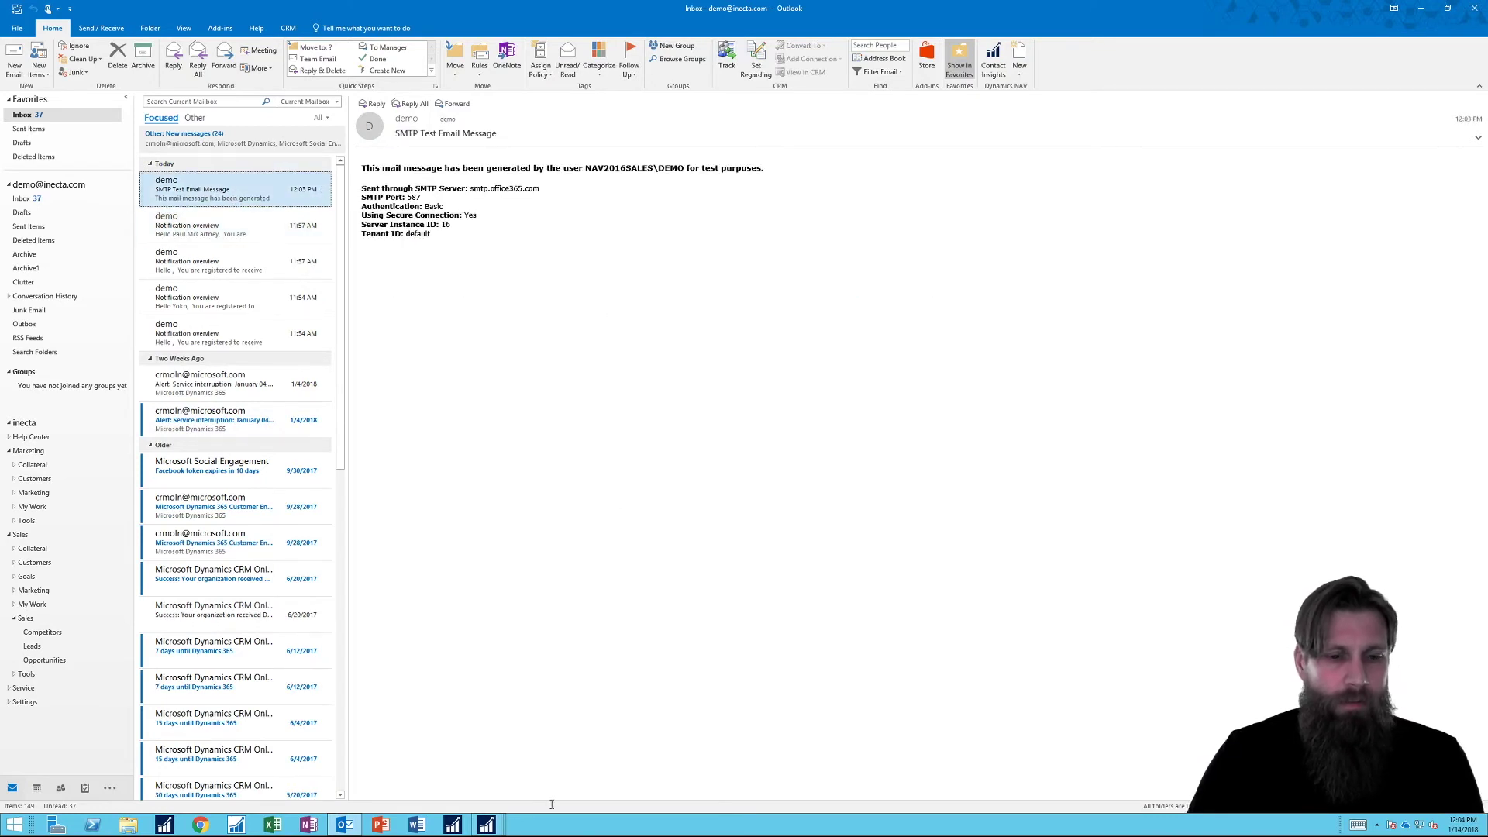
Close NAV's Service Connections window and open the second 12:05 Notification overview email.
{"action": "mouse_move", "coordinate": [488, 830]}
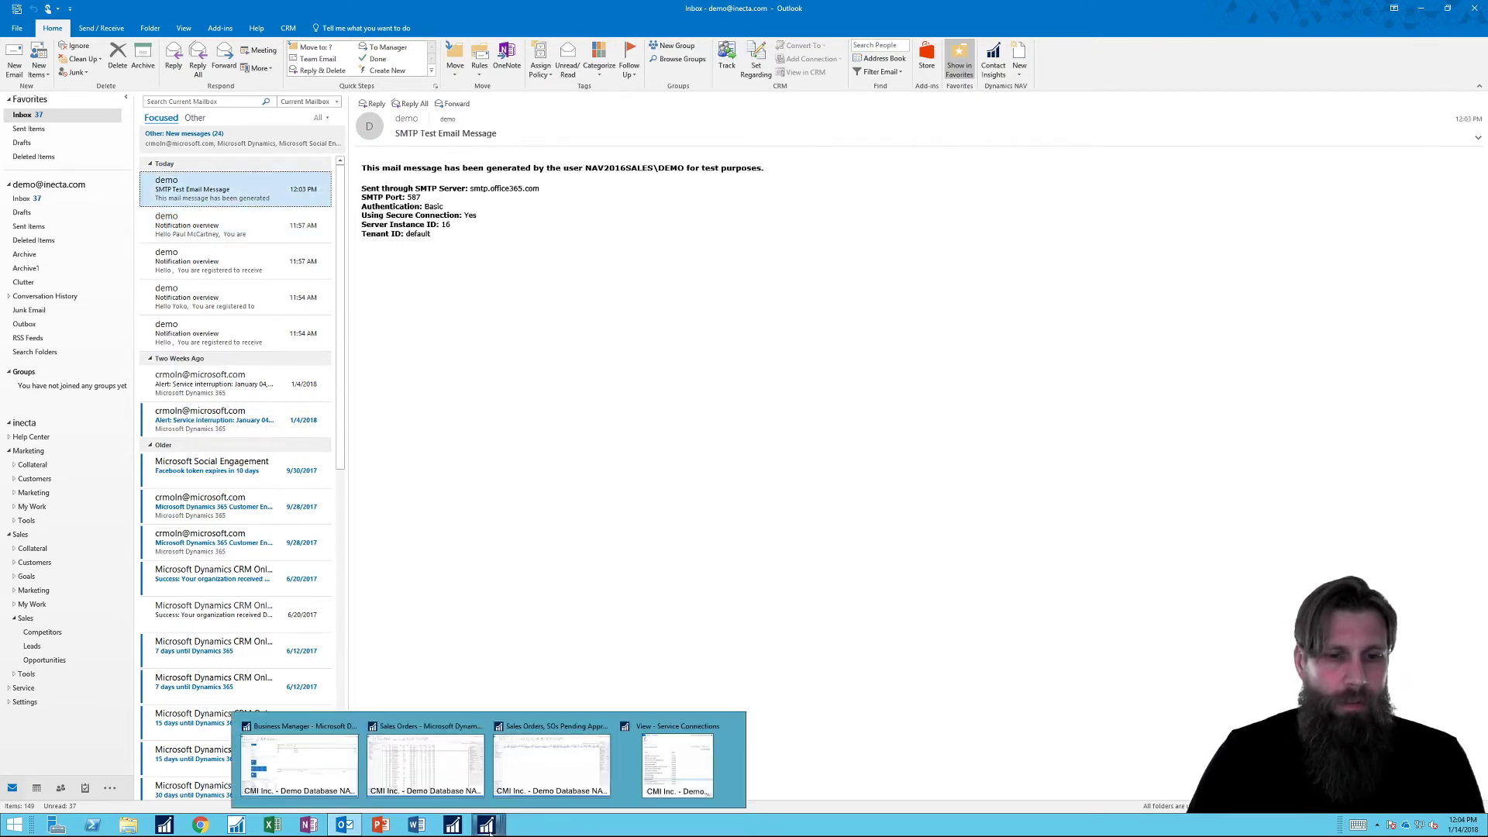
{"action": "left_click", "coordinate": [678, 763]}
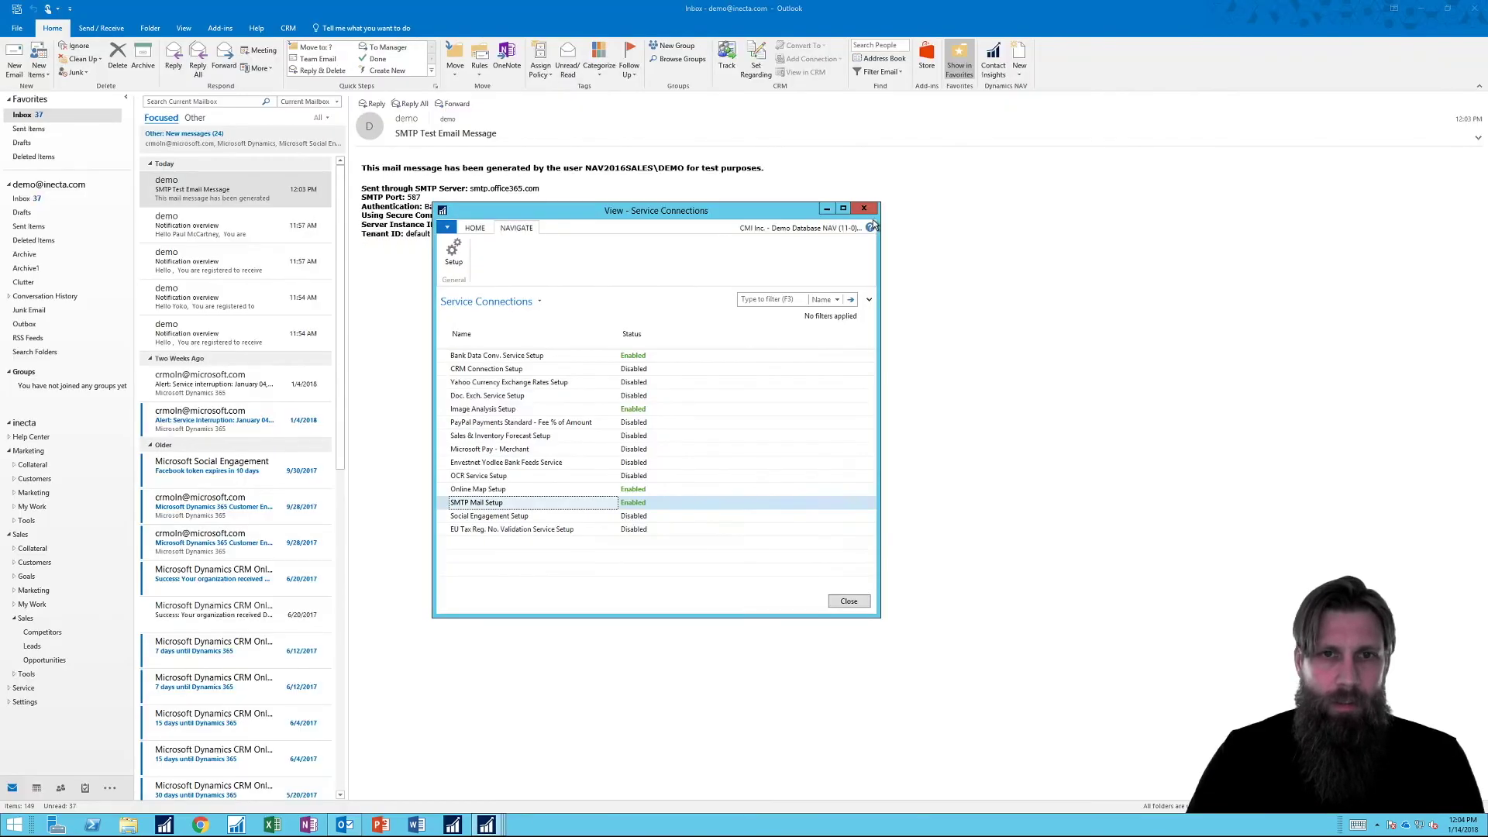
{"action": "left_click", "coordinate": [864, 207]}
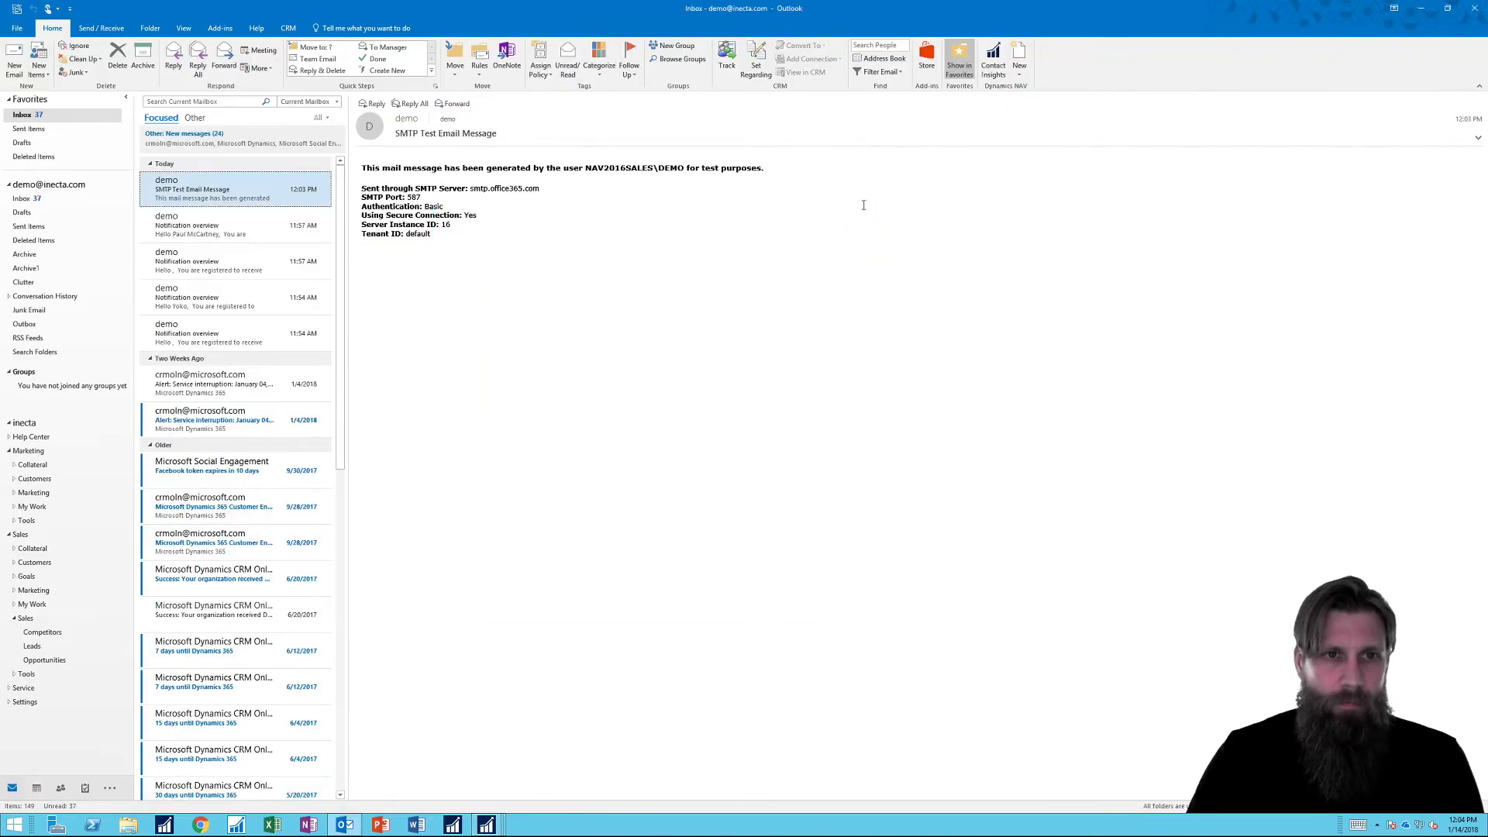
{"action": "mouse_move", "coordinate": [486, 826]}
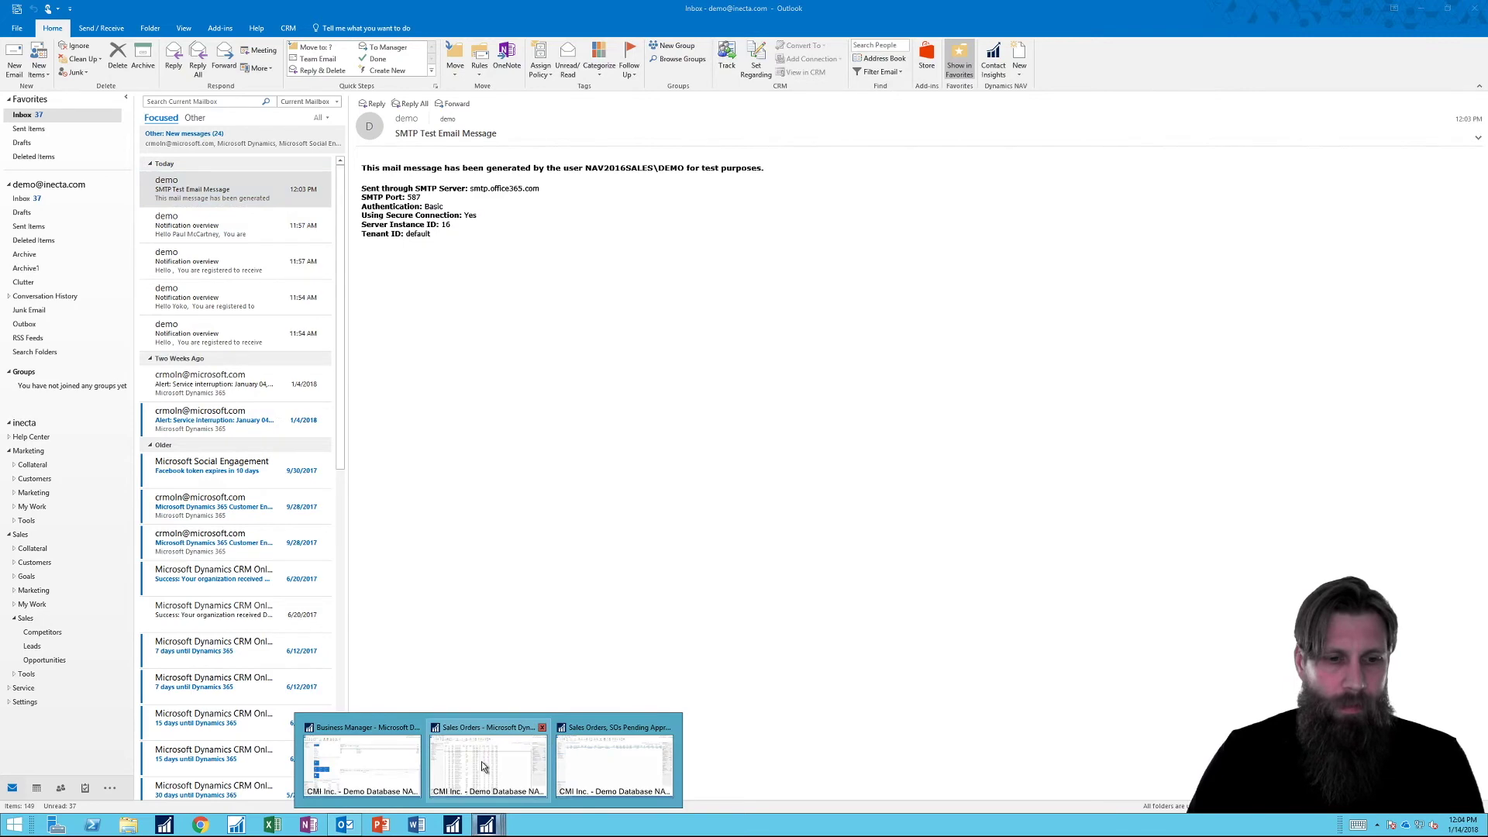
{"action": "mouse_move", "coordinate": [469, 771]}
{"action": "left_click", "coordinate": [351, 827]}
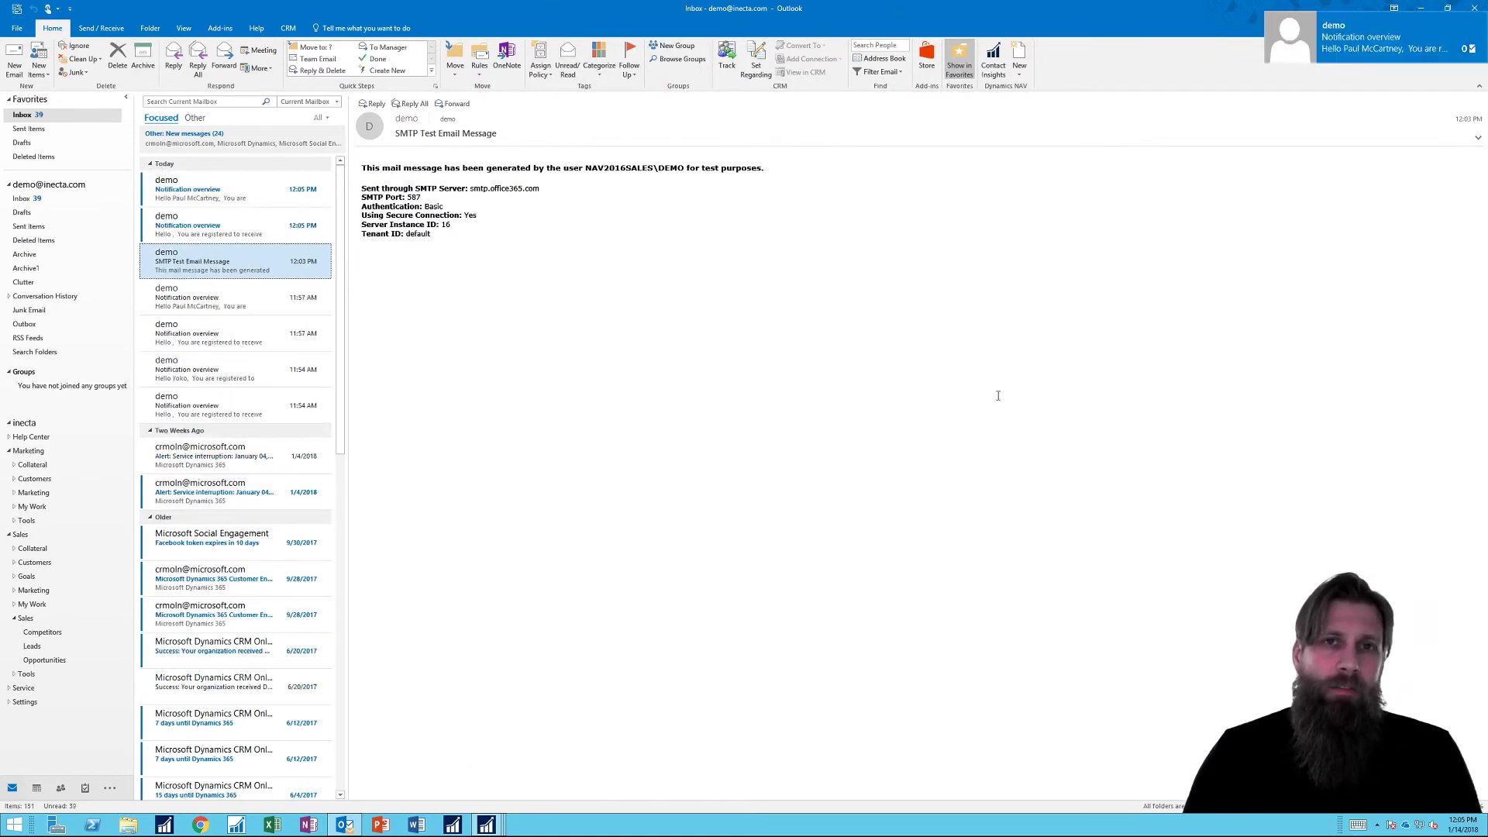
{"action": "left_click", "coordinate": [249, 231]}
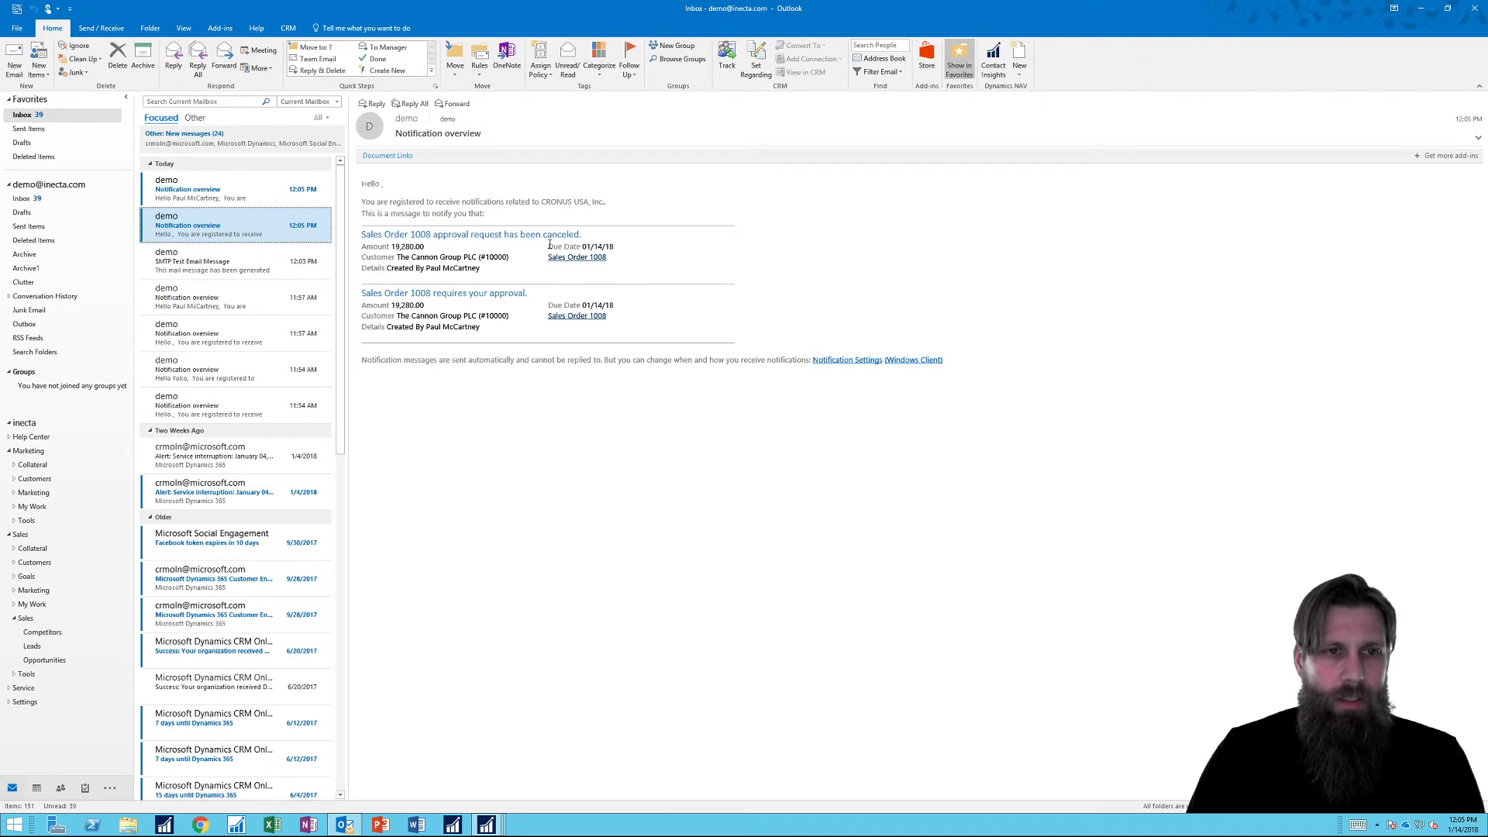
Read both 12:05 Notification overview emails about order 1008's canceled and required approval.
{"action": "left_click", "coordinate": [244, 197]}
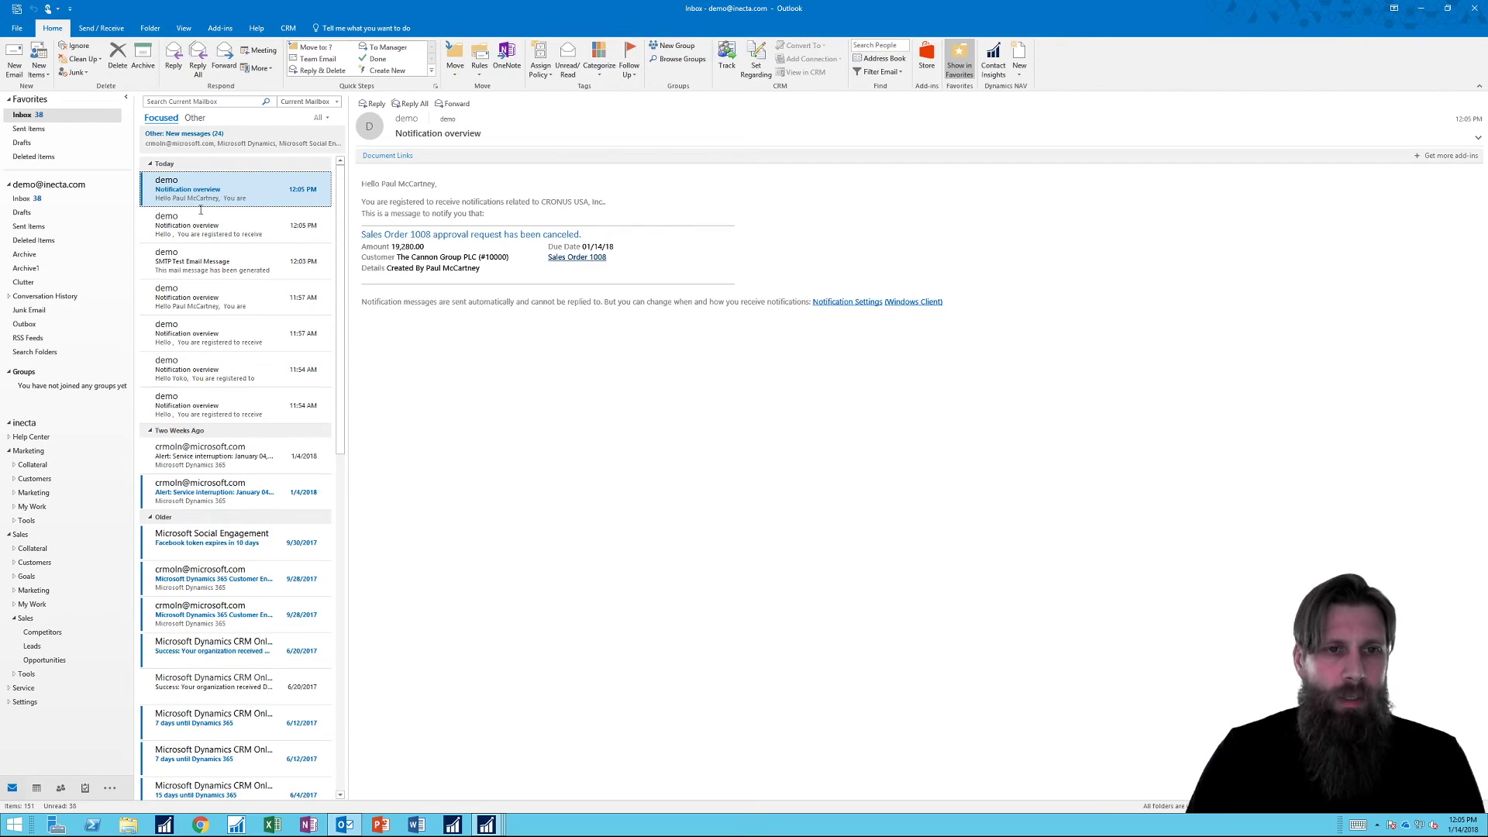
{"action": "left_click", "coordinate": [251, 225]}
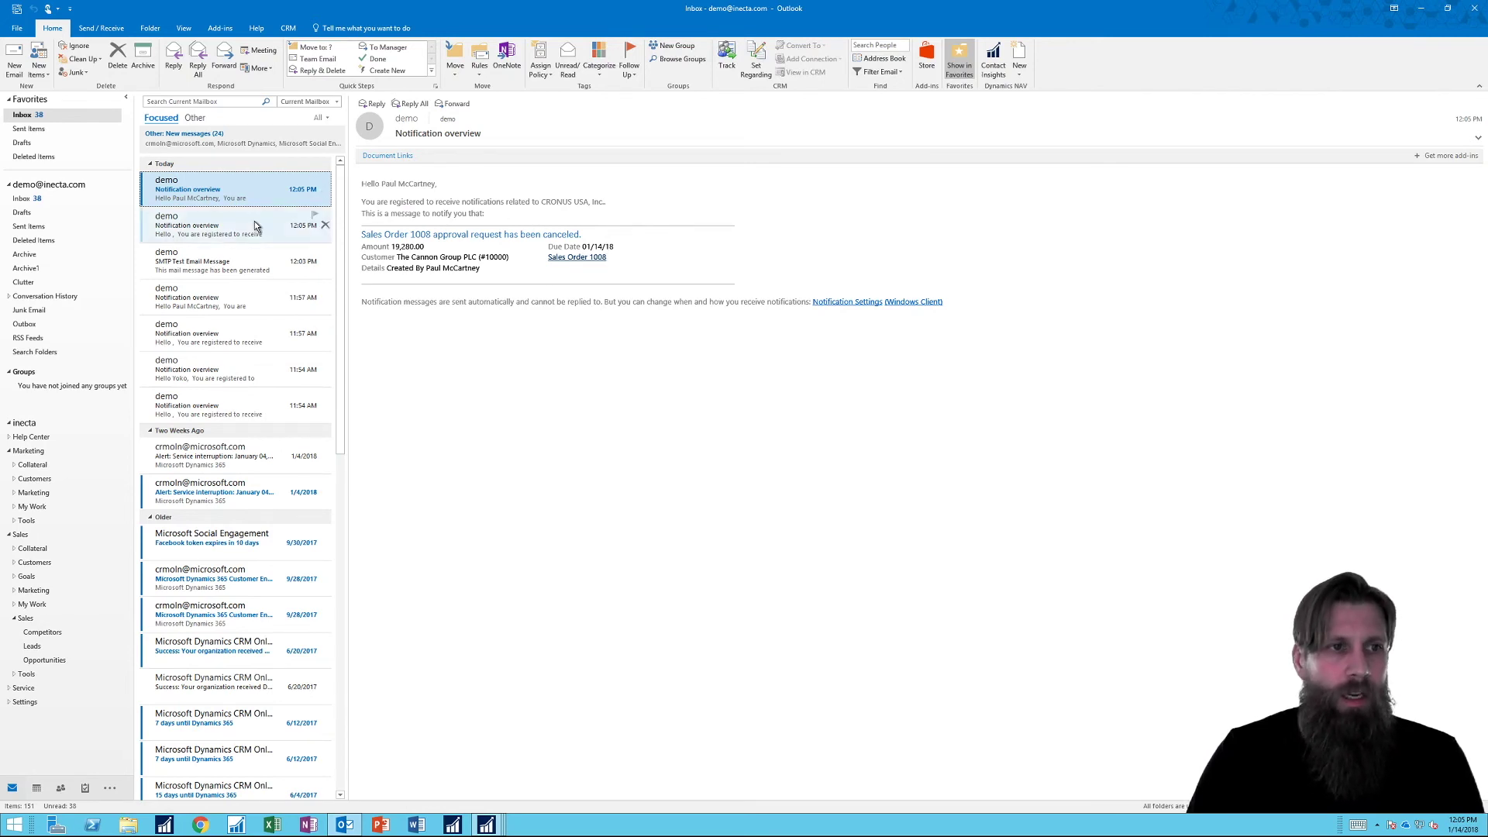